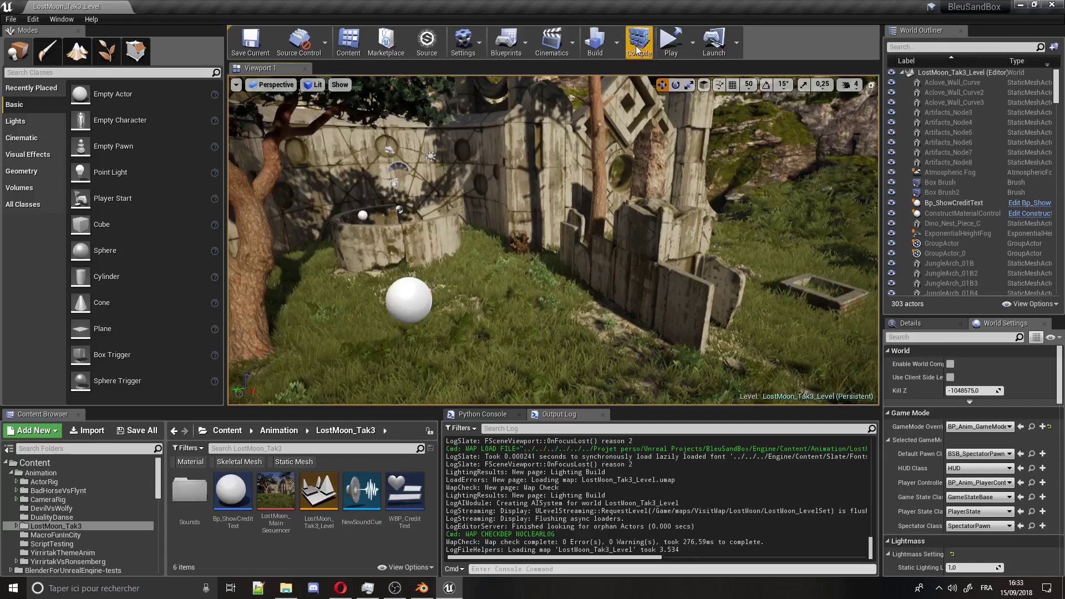
- Create a new level sequence from the Cinematics menu in the Animation/LostMoon_Tak3 folder
click(561, 48)
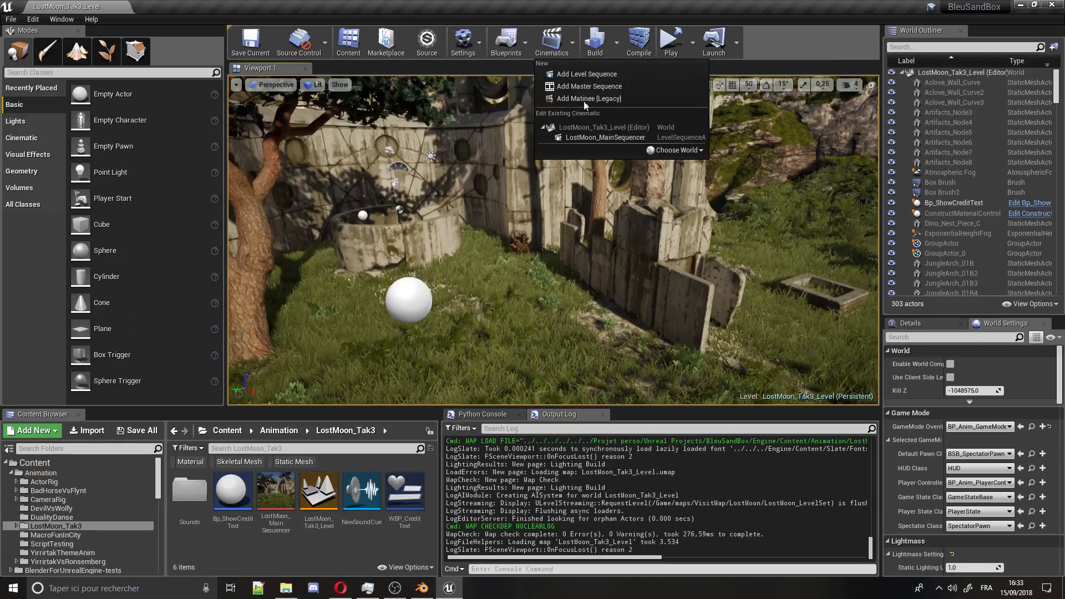
click(594, 76)
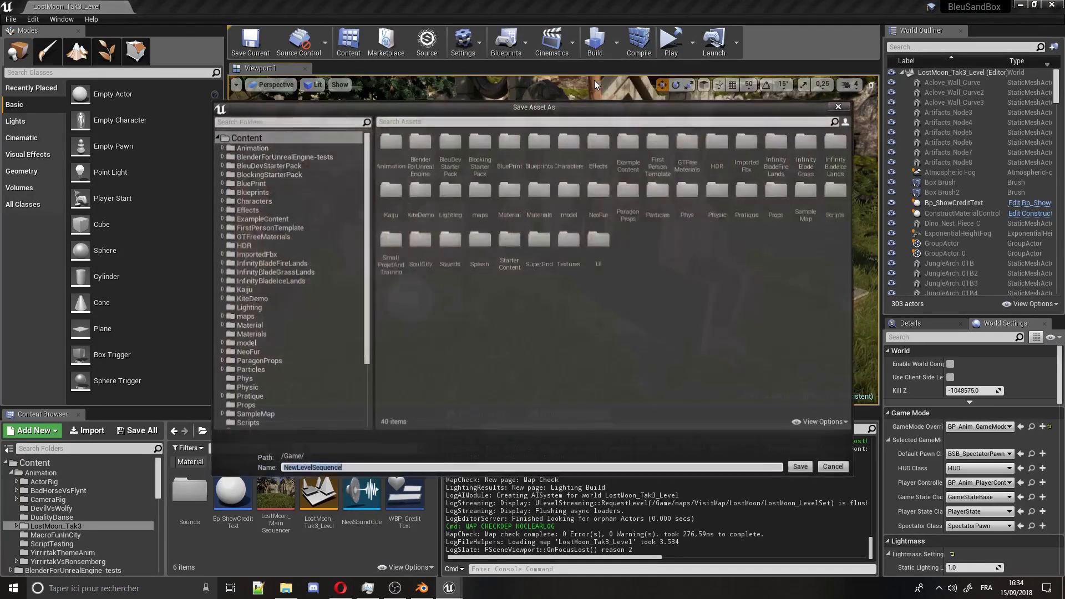
click(324, 149)
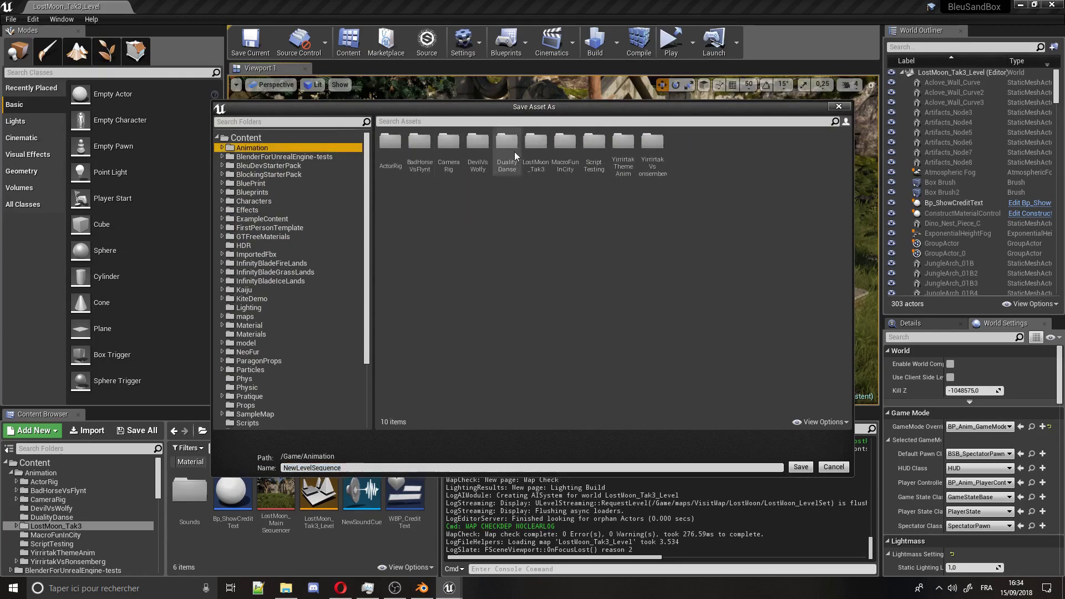
click(545, 157)
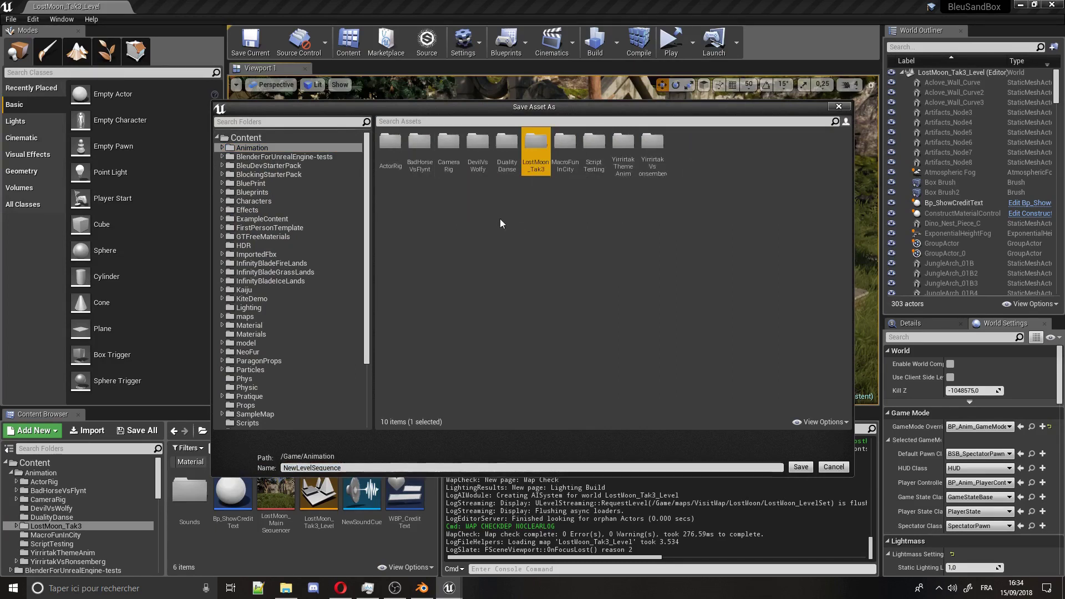
double_click(531, 161)
- Name the level sequence MyLevelSequenceWithCamera and save the asset
click(380, 466)
key(Home)
key(Delete)
key(Delete)
key(Delete)
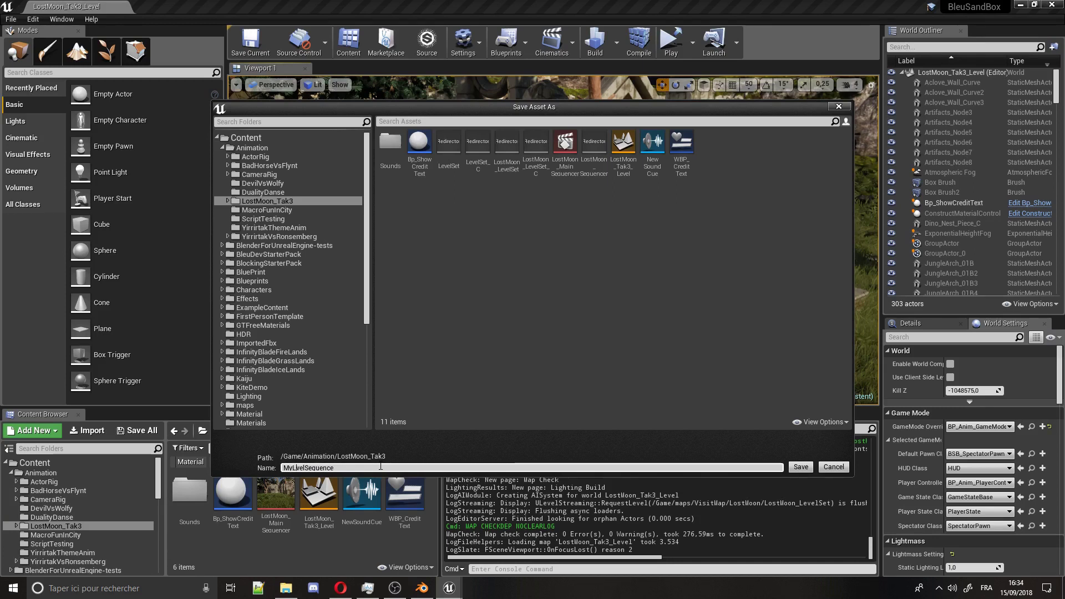
text(Wit)
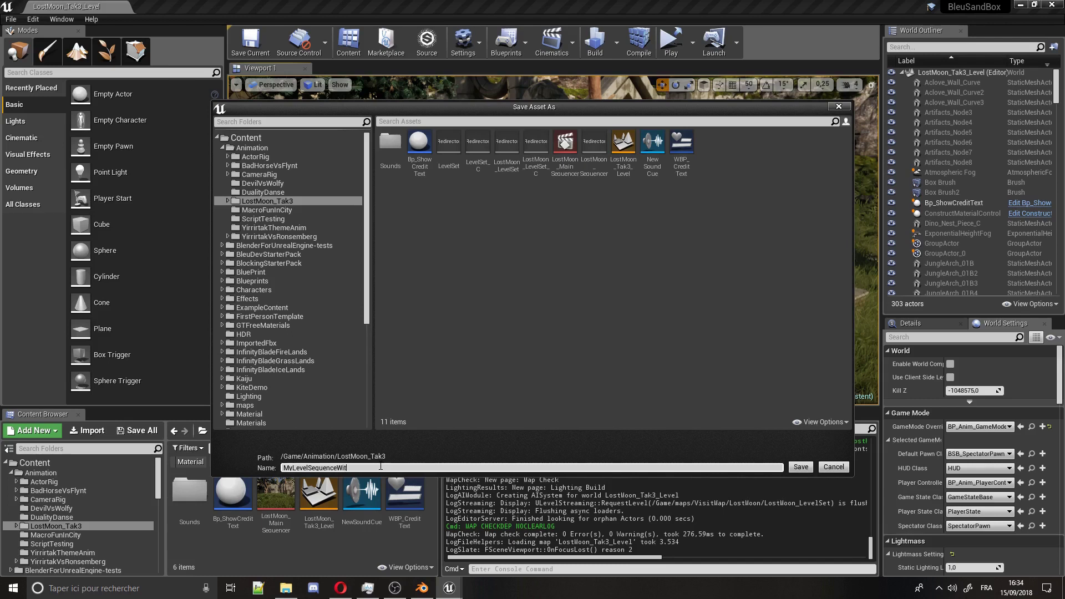
text(hCamera)
key(Return)
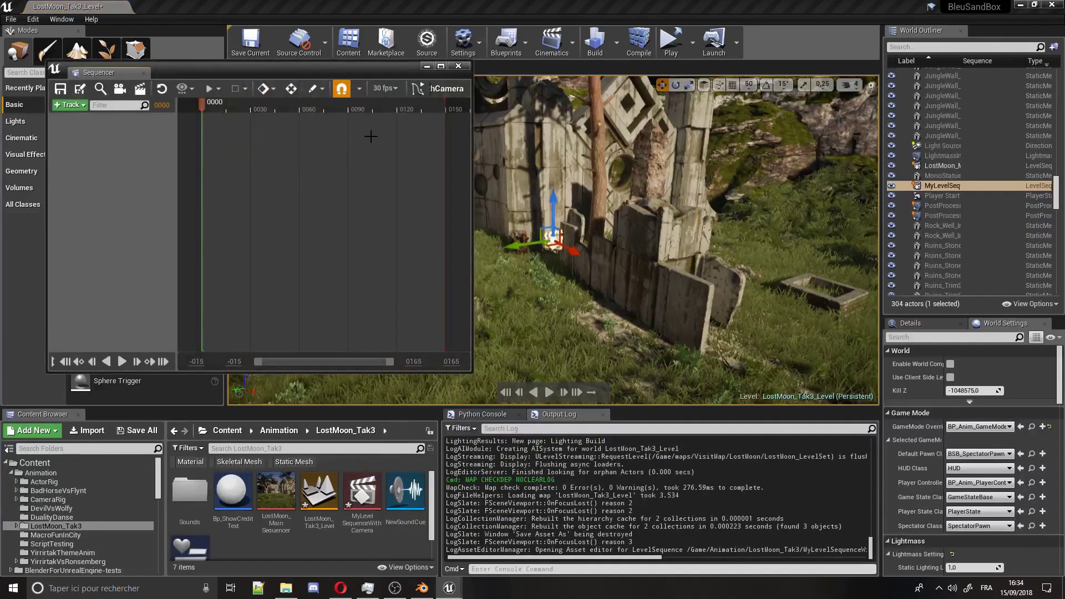
- Move the Sequencer window aside to uncover the Content Browser
drag(281, 66, 841, 169)
drag(769, 201, 891, 210)
drag(859, 175, 821, 115)
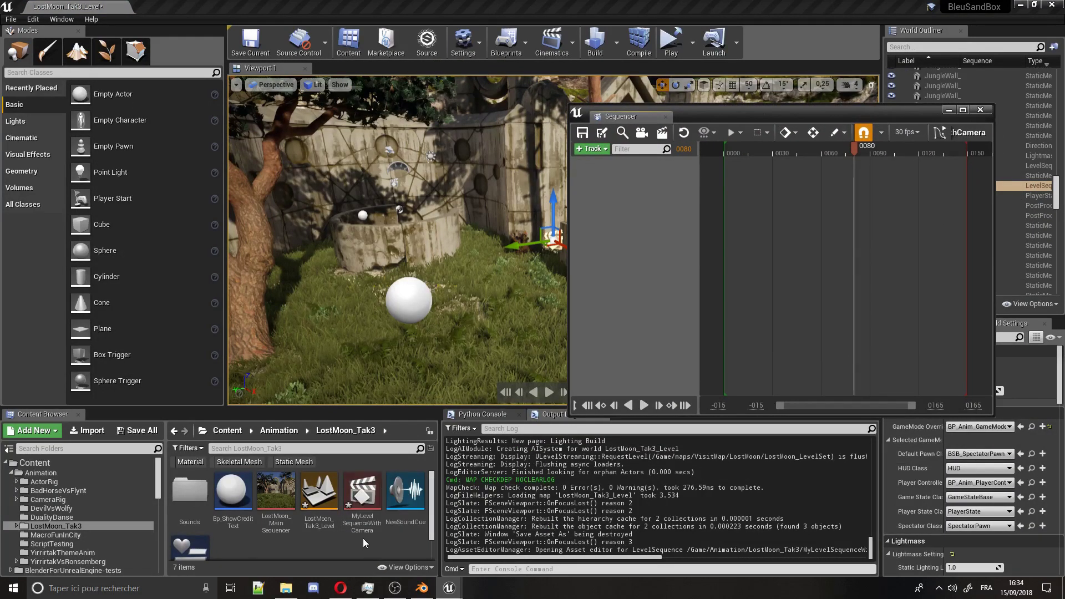
- Copy the MyLevelSequenceWithCamera asset's reference path and switch to Blender
click(366, 516)
right_click(370, 516)
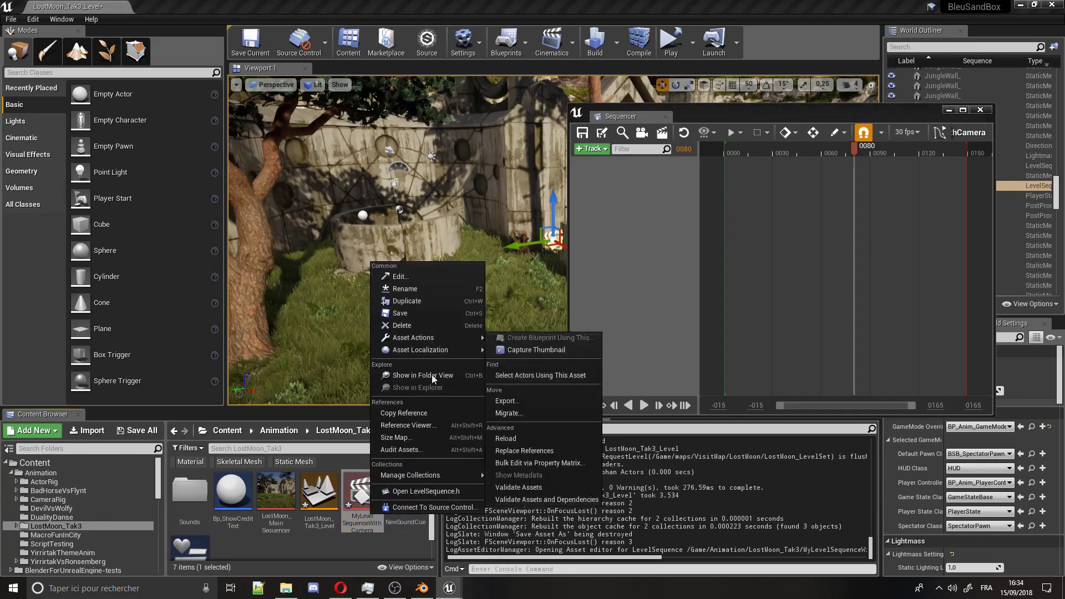
click(423, 413)
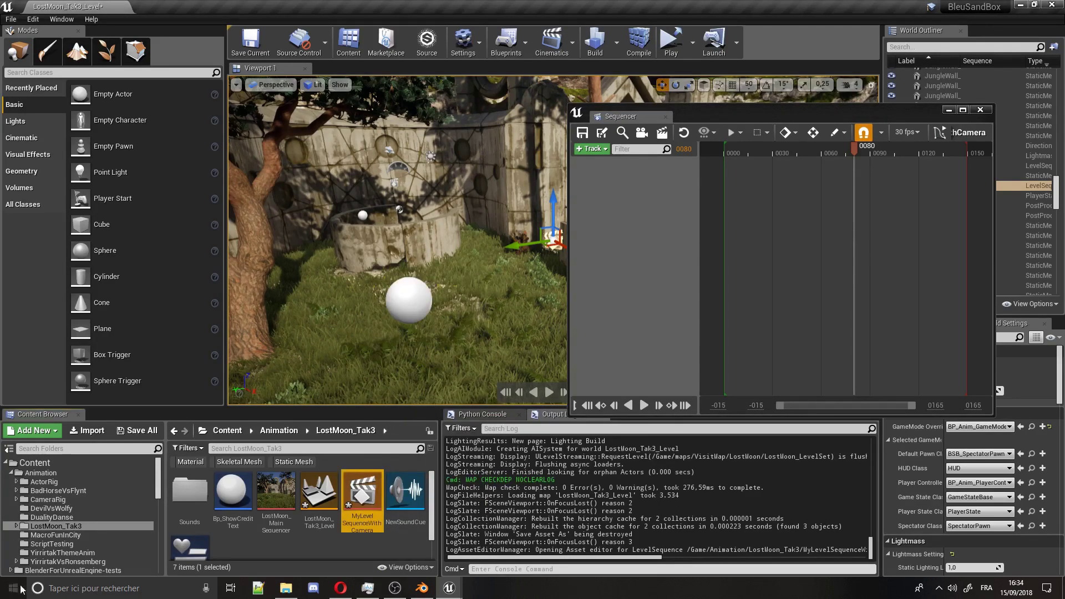
click(422, 589)
- Paste the copied MyLevelSequenceWithCamera path into the Unreal Level sequence reference field
scroll(460, 351, down, 8)
click(190, 524)
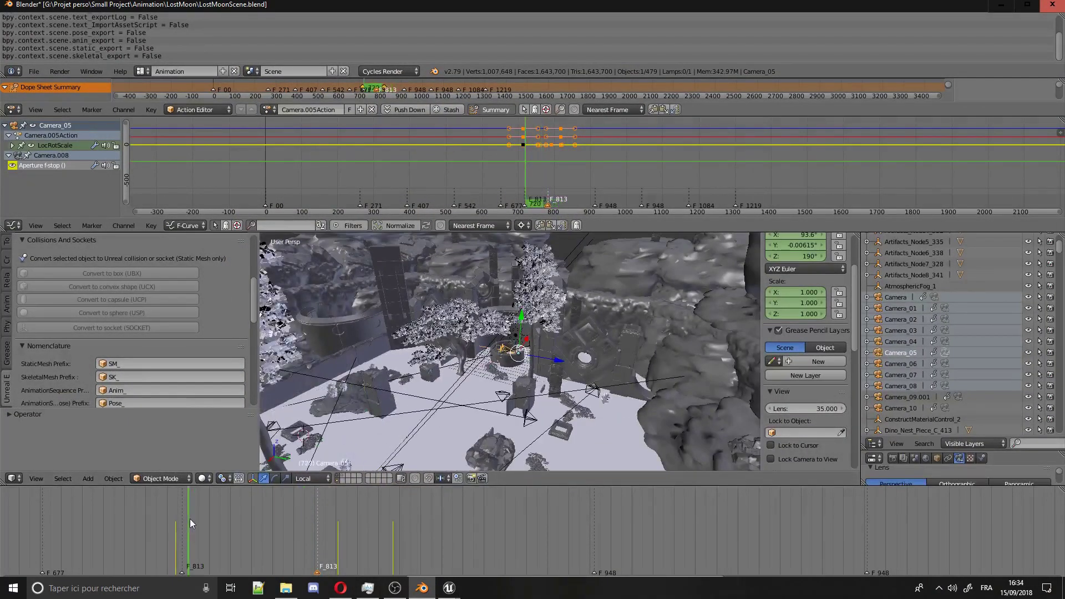
scroll(157, 305, down, 8)
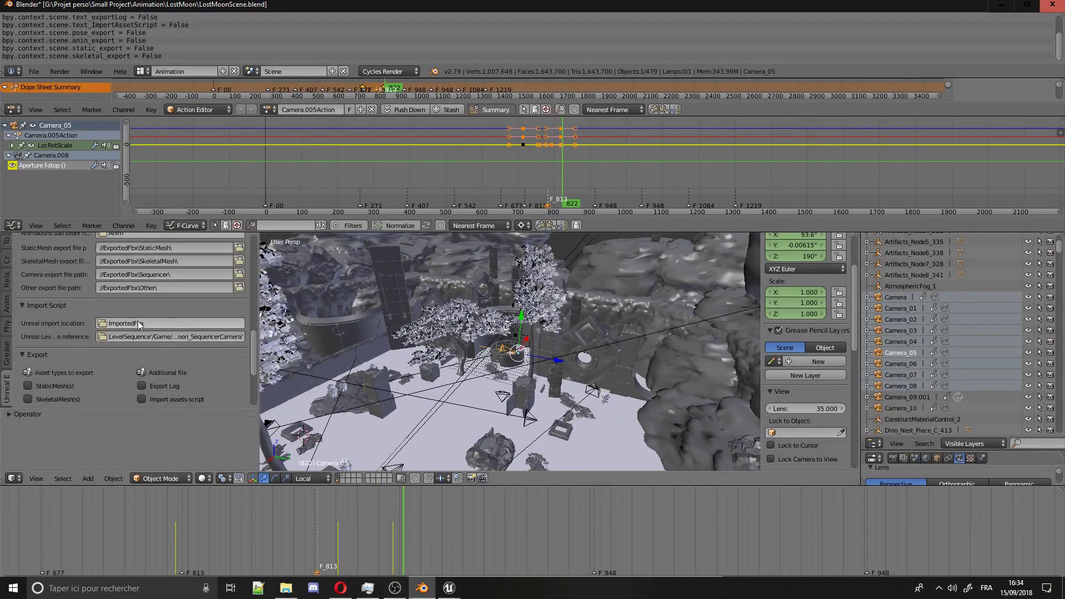
click(137, 332)
key(ctrl+v)
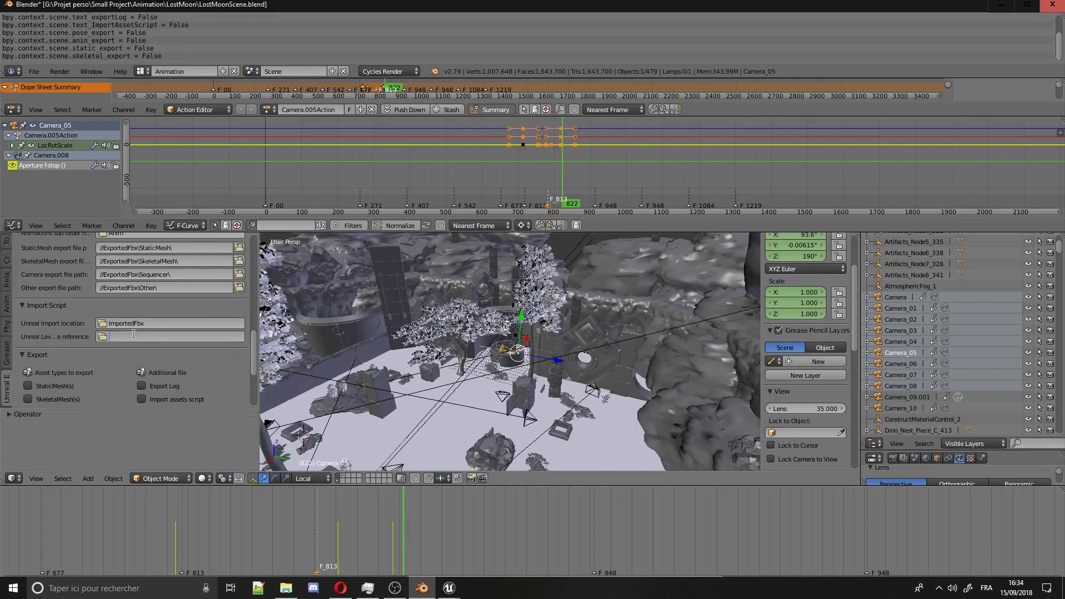
key(Return)
- Select and frame Camera_03, keeping its export type set to Export recursive
scroll(477, 397, up, 2)
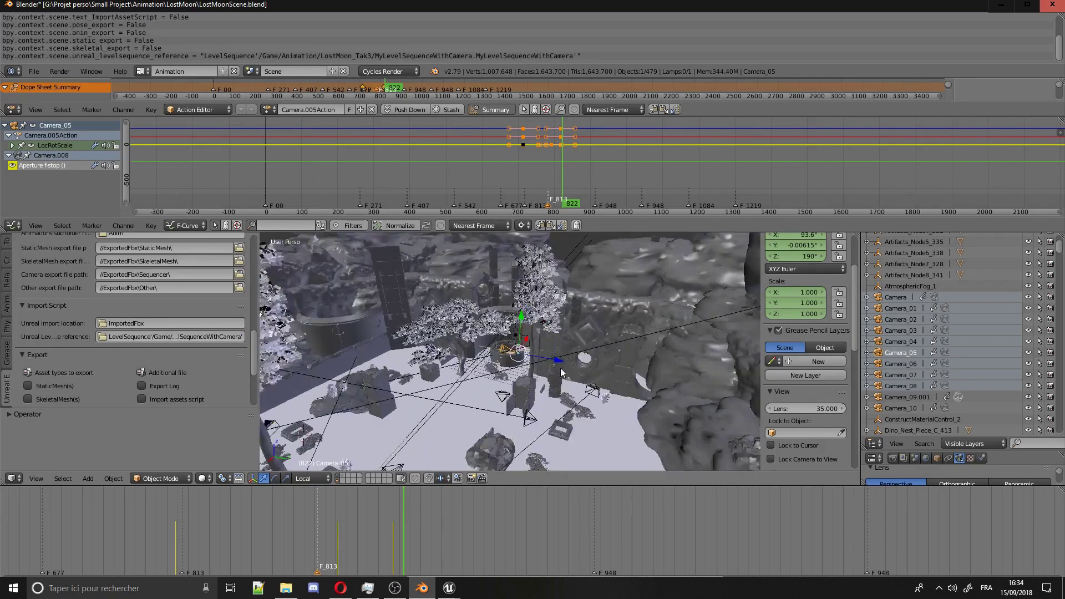
scroll(521, 391, up, 2)
scroll(559, 385, up, 1)
right_click(506, 448)
key(KP_Decimal)
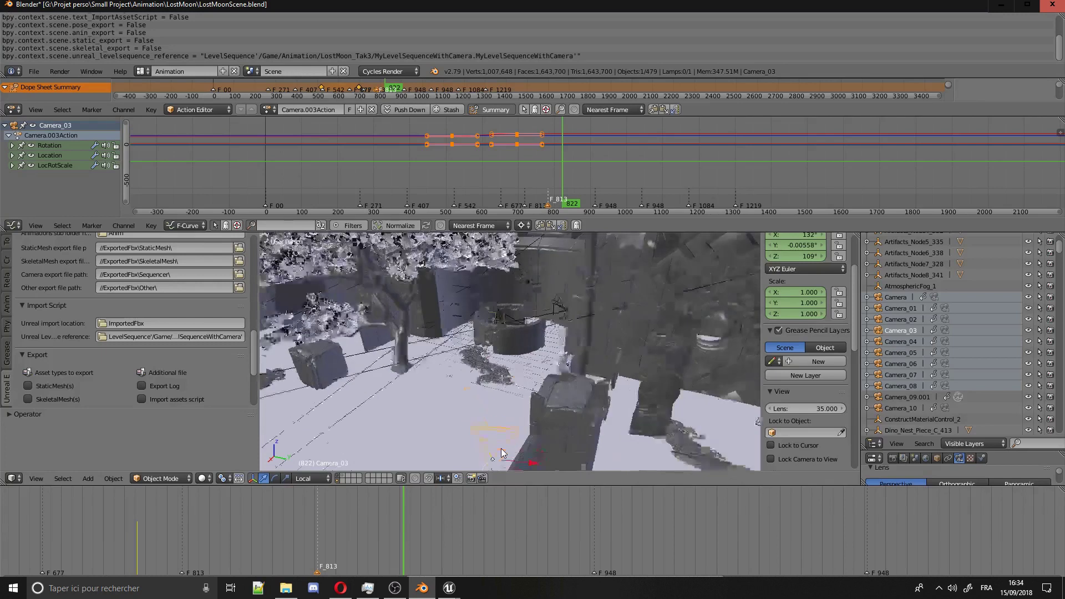
scroll(224, 311, up, 10)
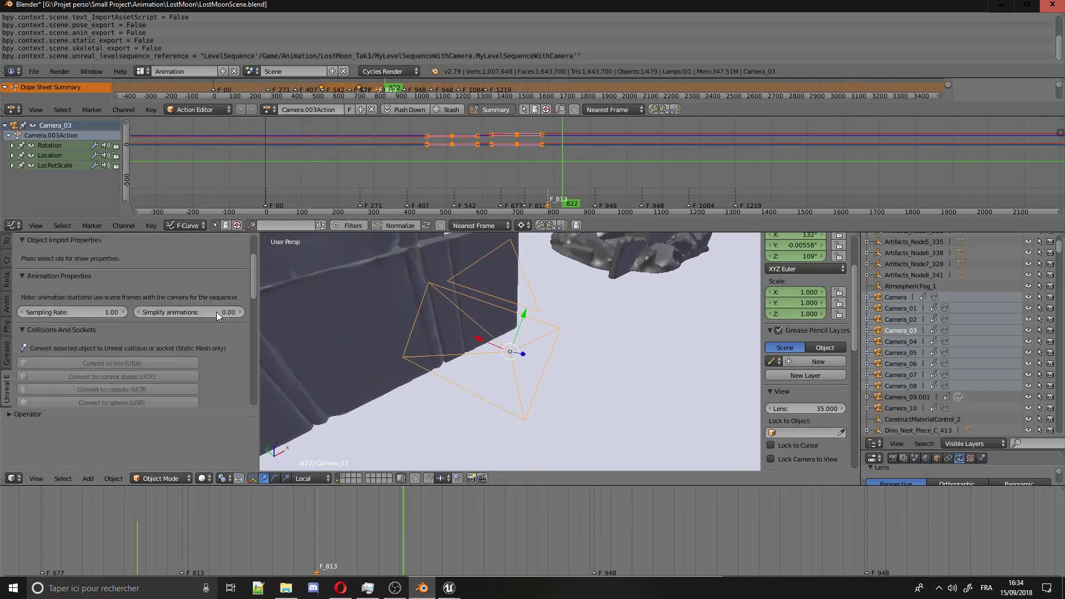
click(133, 272)
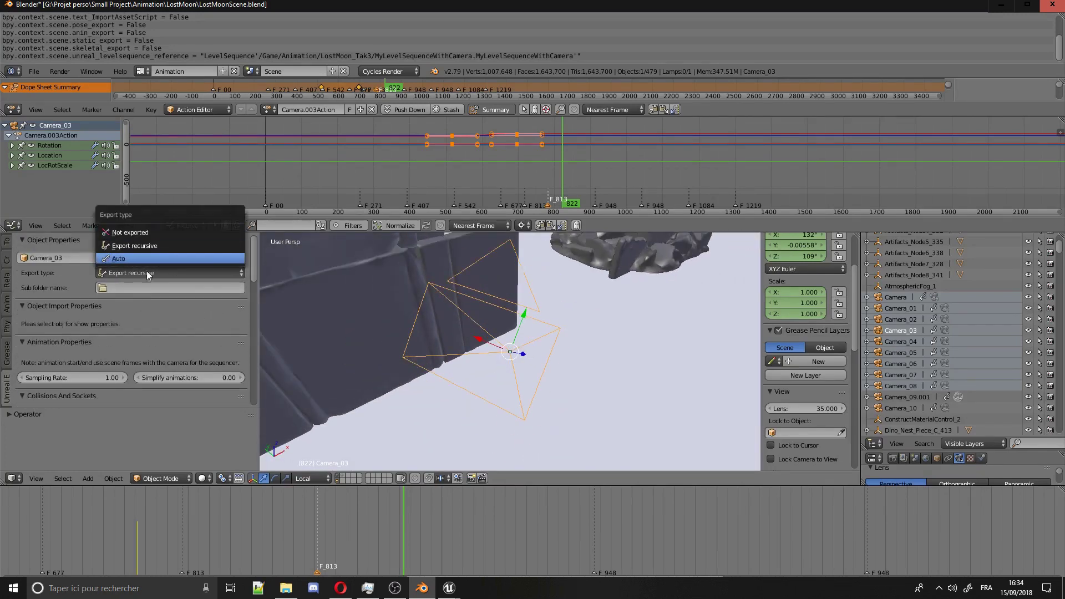
click(136, 244)
- Look through Camera_03 and scrub the timeline from frame 640 to preview its motion
key(KP_0)
drag(437, 531, 19, 518)
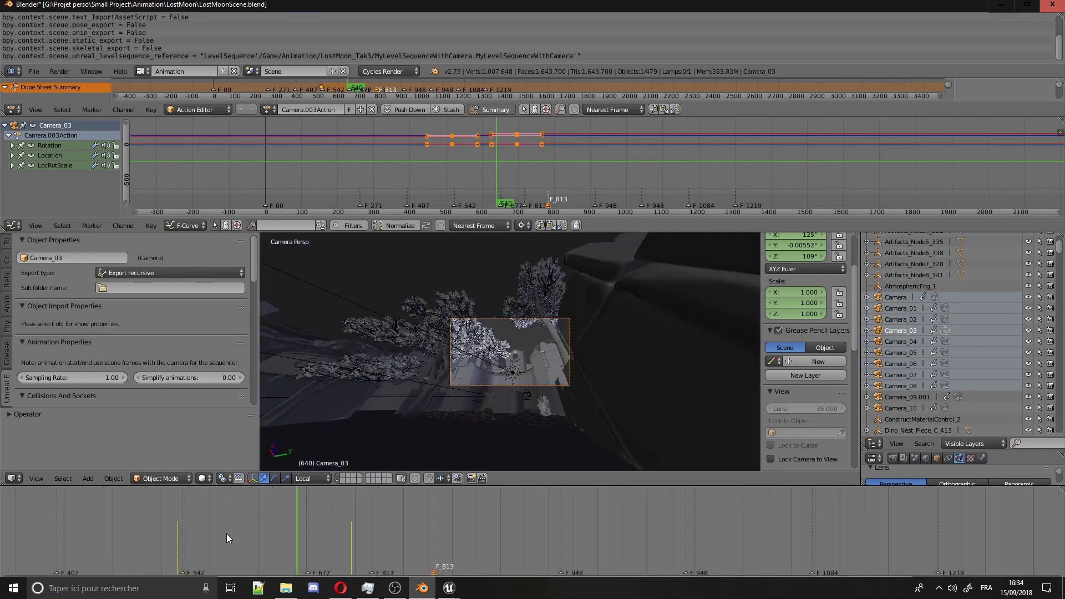
scroll(226, 534, down, 3)
drag(253, 530, 912, 572)
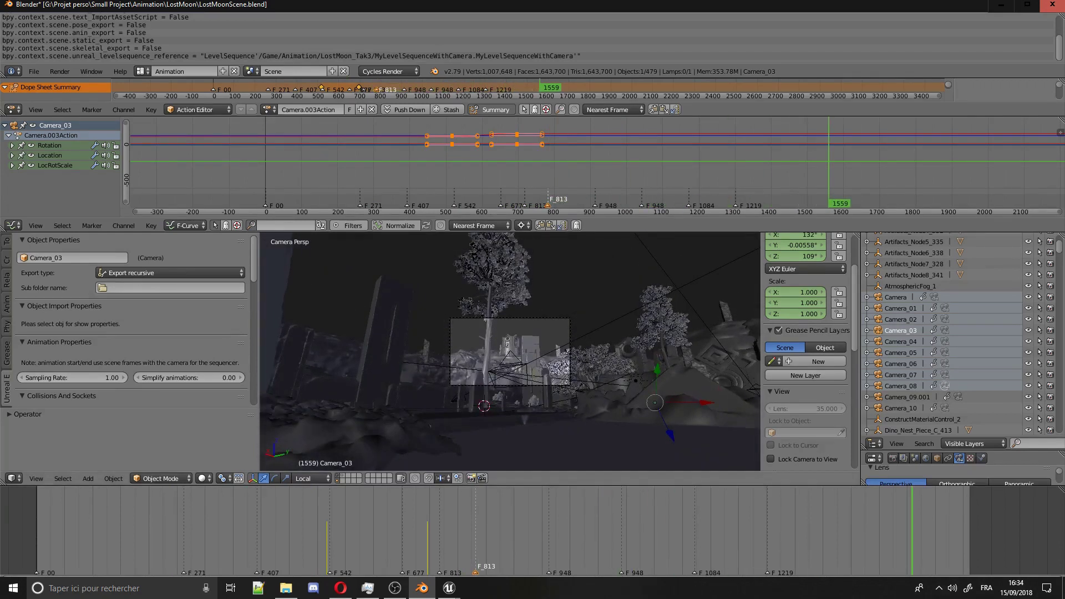
middle_drag(431, 422, 455, 410)
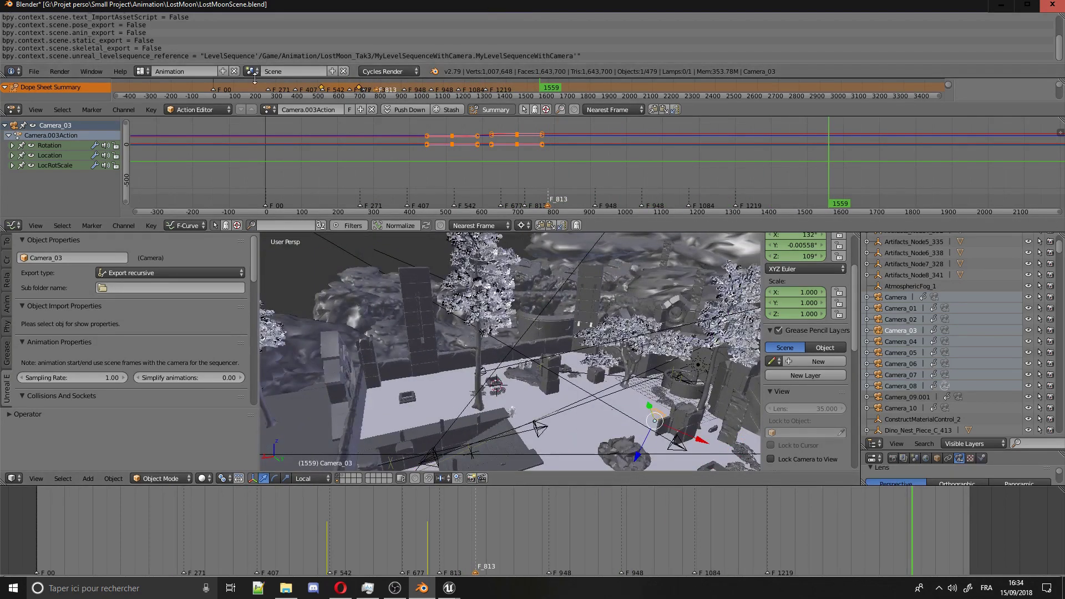
- Show Blender's system console and move it to one side
click(91, 71)
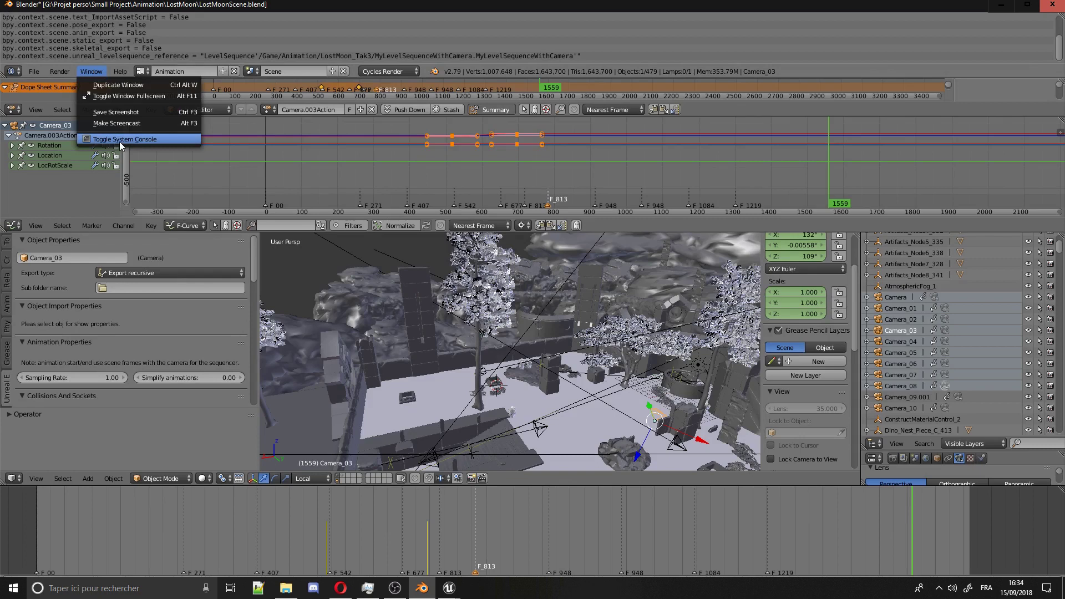
click(121, 142)
drag(249, 95, 472, 97)
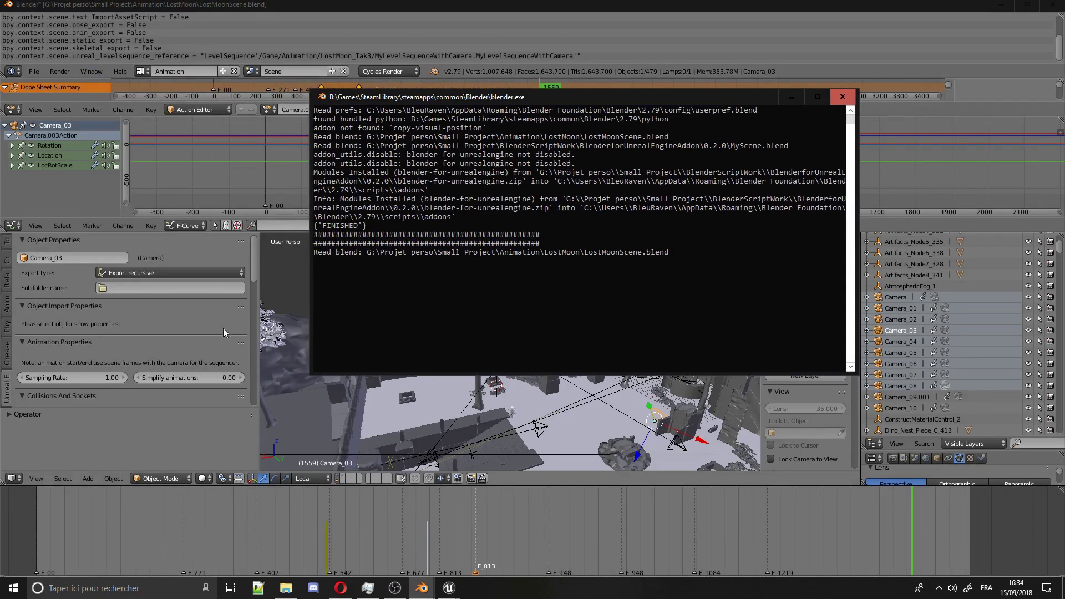
- Run Export for UnrealEngine 4 and bring the console's export log forward
scroll(223, 328, down, 5)
scroll(184, 354, down, 5)
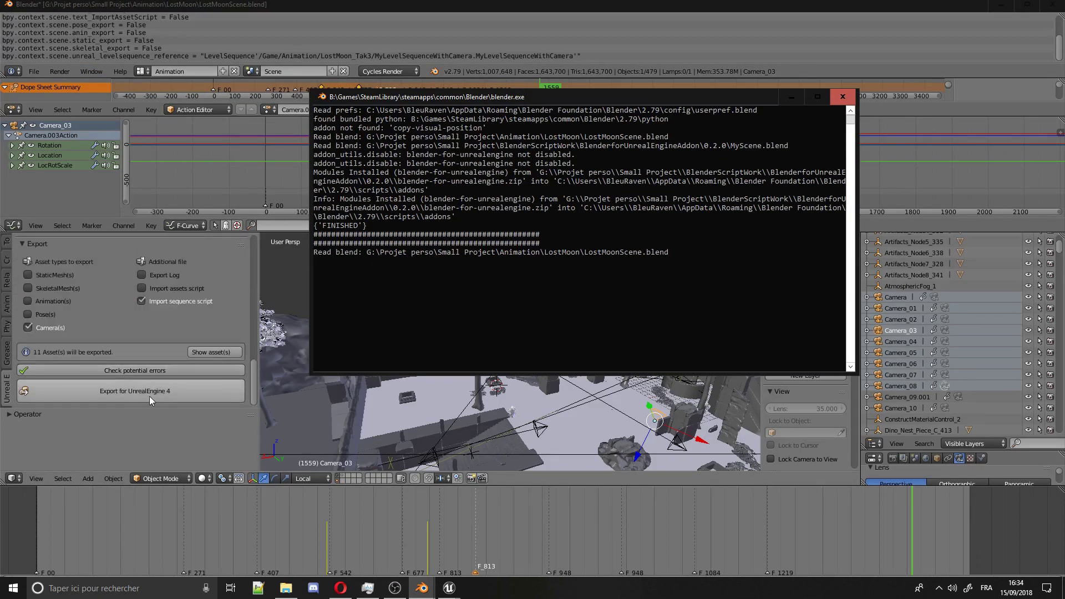
click(149, 396)
mouse_move(425, 593)
click(516, 541)
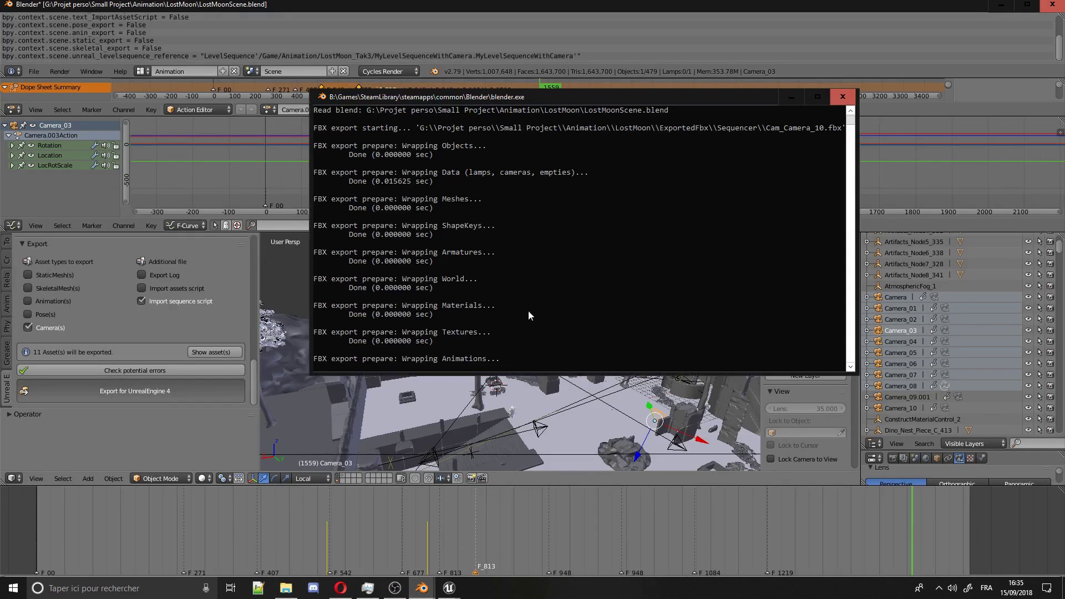
- Open the LostMoon project folder in File Explorer, arranged beside the export console
click(286, 588)
drag(430, 160, 785, 221)
drag(603, 97, 372, 49)
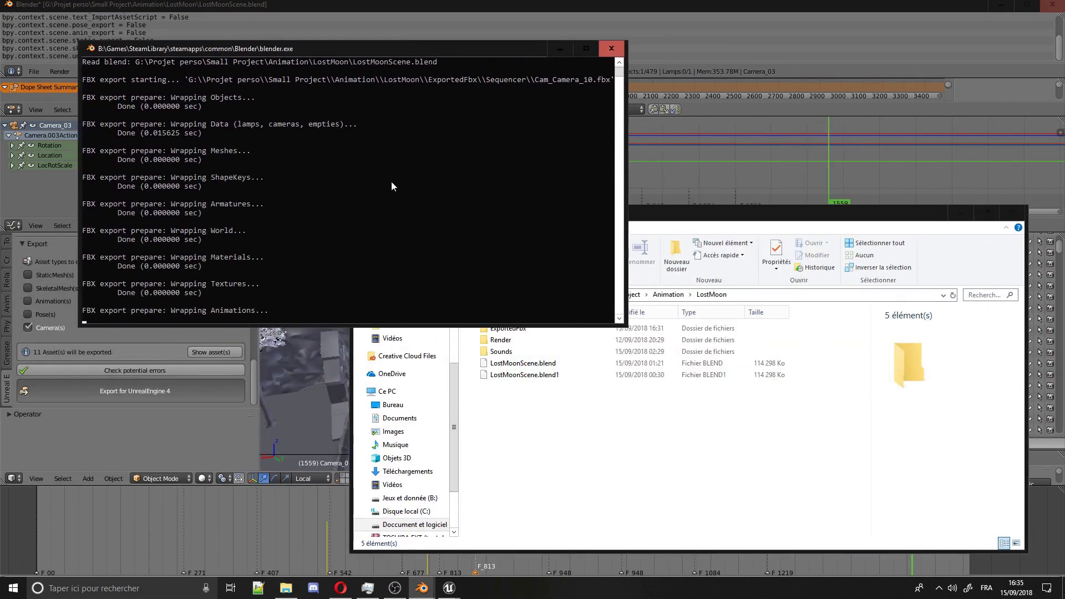
- Inspect the exported camera FBX and ini files in ExportedFbx\Sequencer
click(520, 395)
double_click(507, 332)
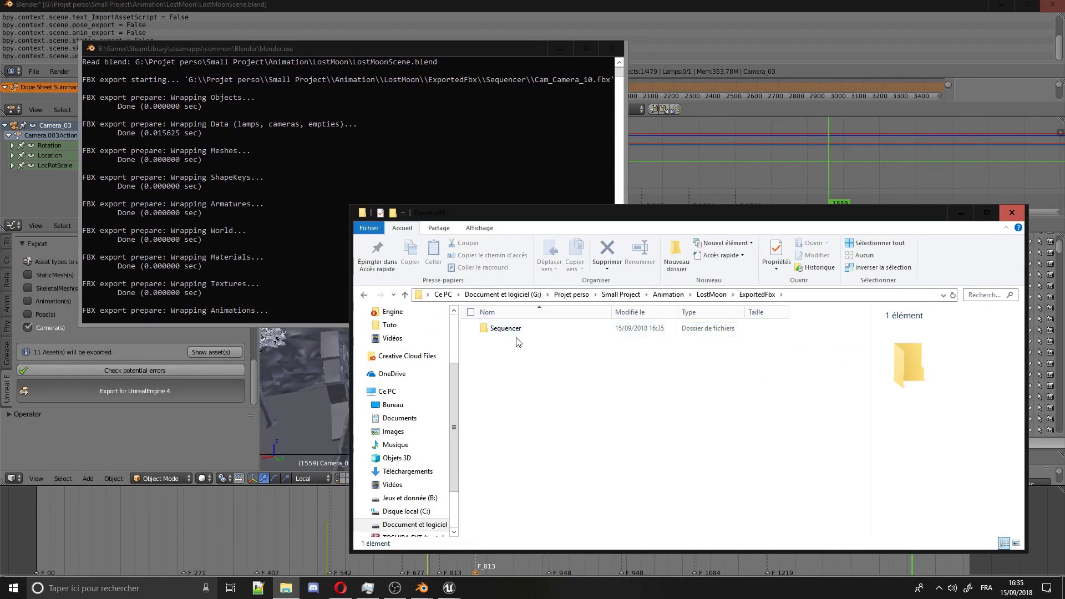
double_click(508, 329)
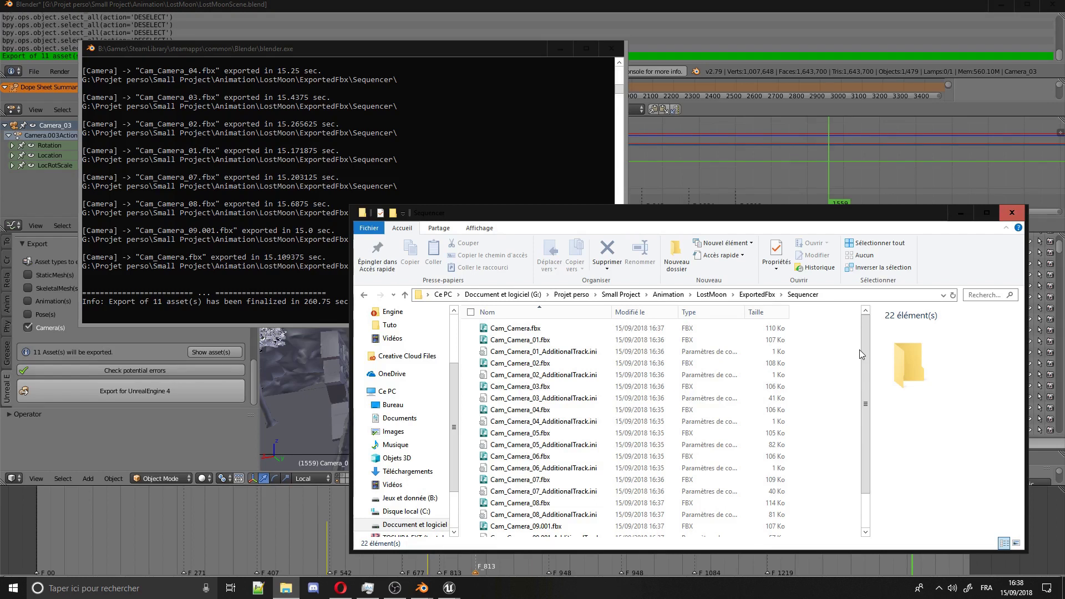
scroll(775, 464, down, 2)
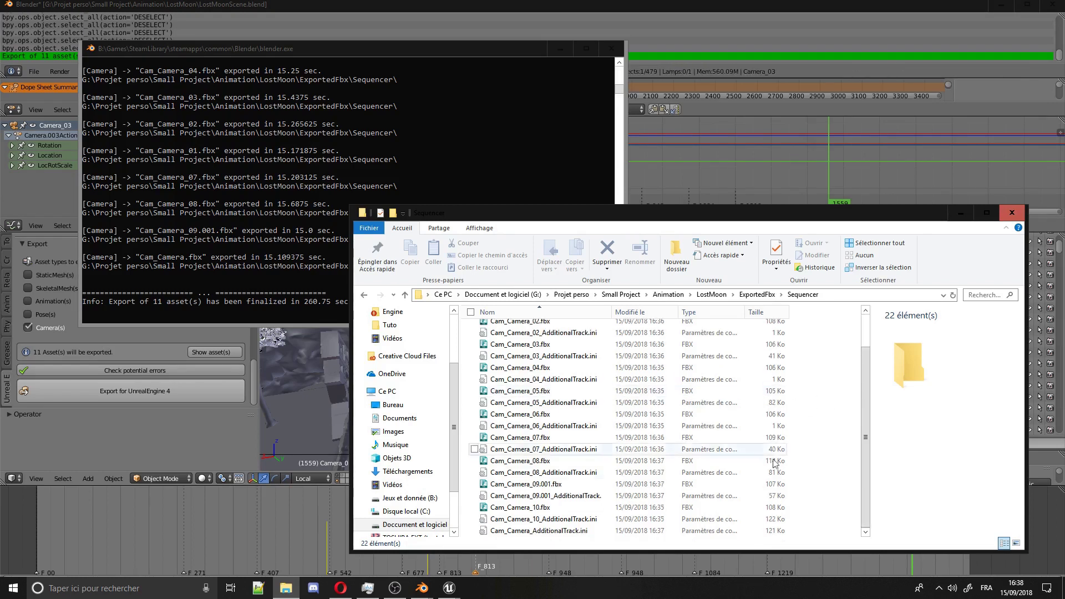
drag(826, 527, 571, 358)
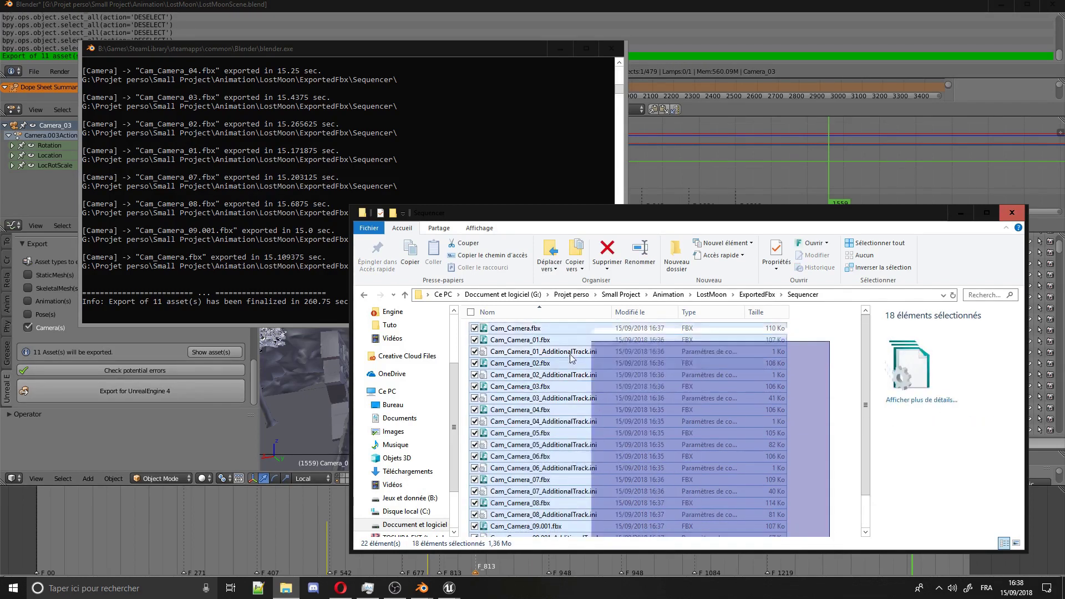
- Go back up to ExportedFbx, open the Other folder, and return to Unreal
click(794, 411)
click(758, 295)
double_click(499, 329)
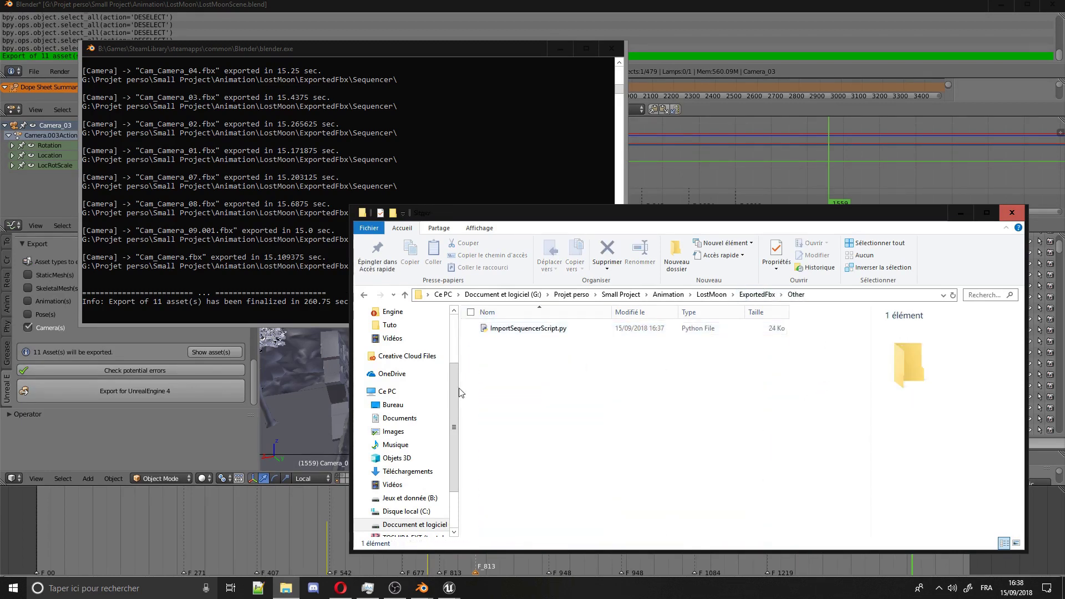
key(alt+Tab)
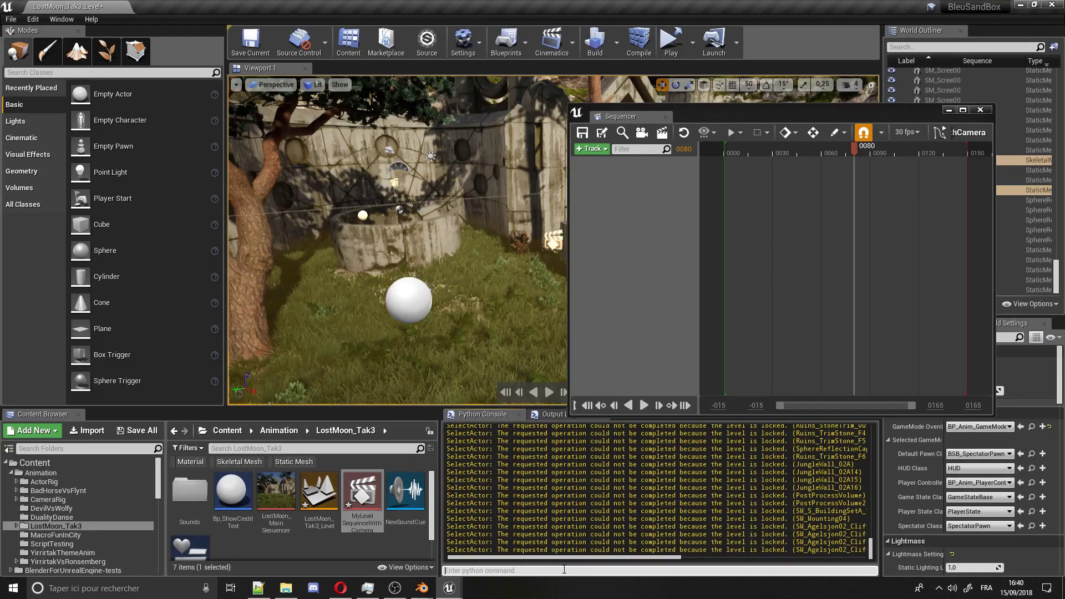
- Start the unreal_engine.py_exec command and paste the Other folder's path into it
text(unreal_engine.py_exec(")
click(286, 588)
click(822, 295)
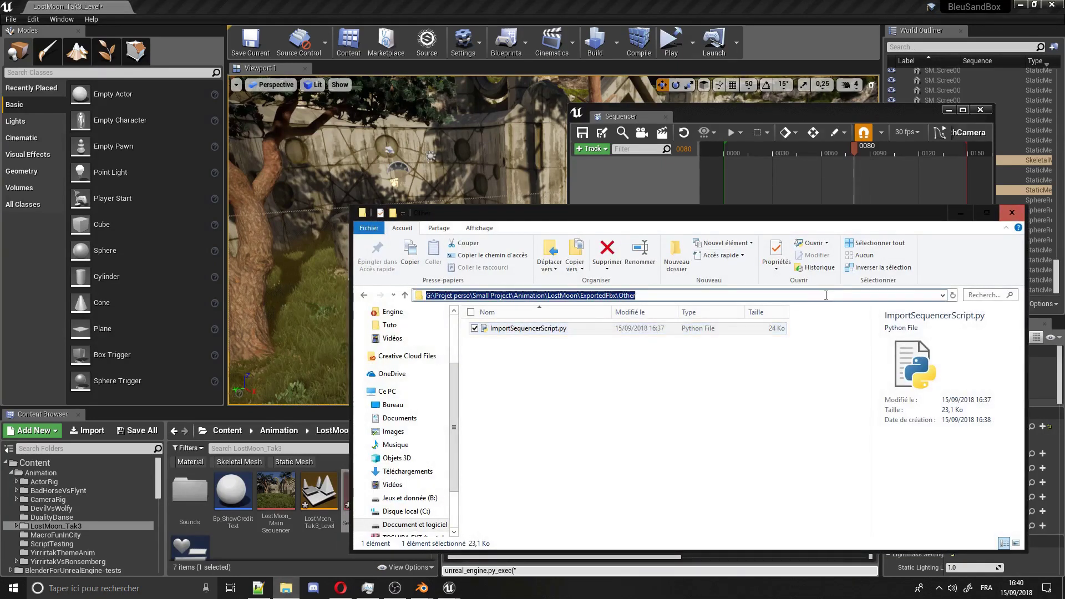
right_click(816, 294)
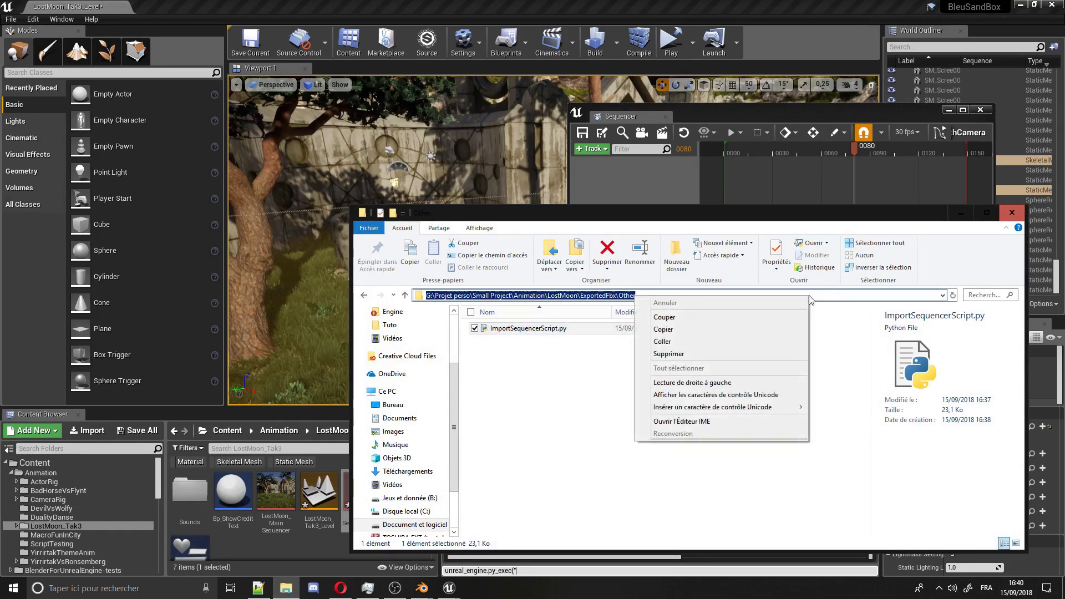
click(666, 329)
click(561, 571)
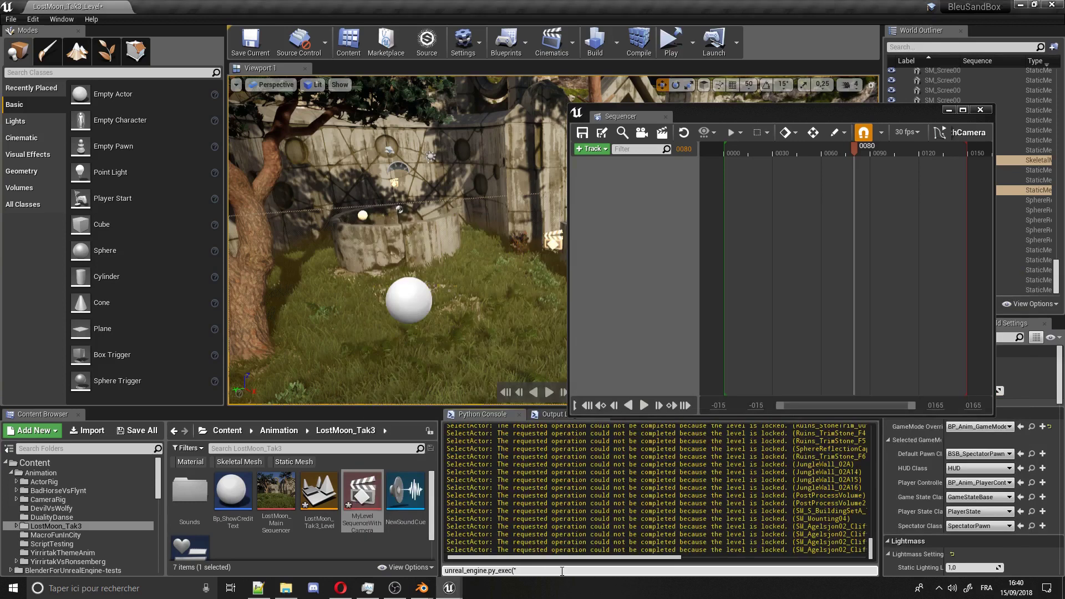
right_click(561, 571)
click(589, 537)
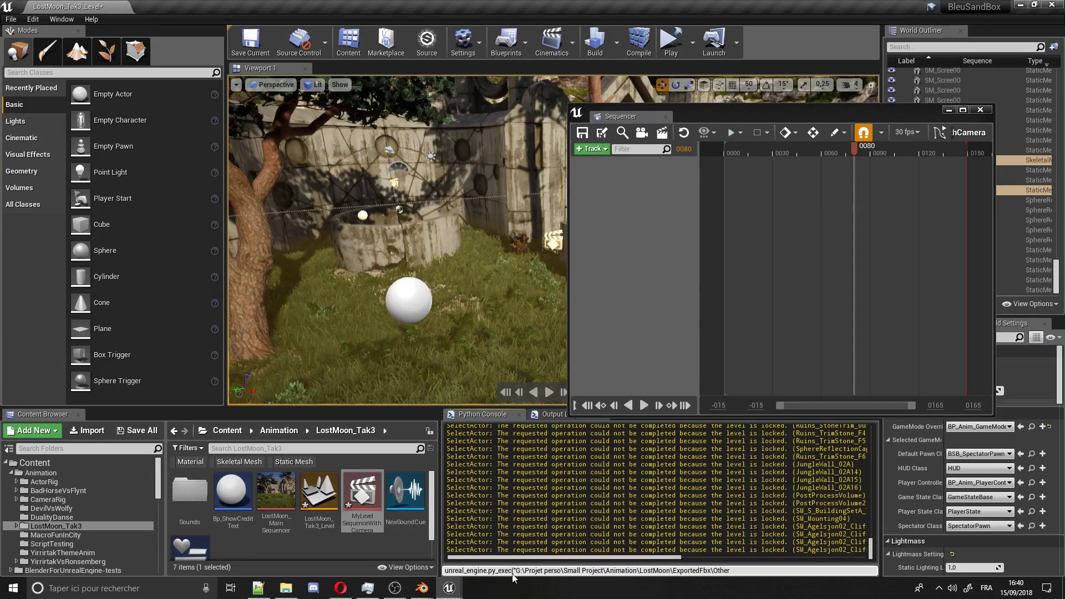
- Append the ImportSequencerScript.py file name to the command and run it
click(286, 588)
click(528, 328)
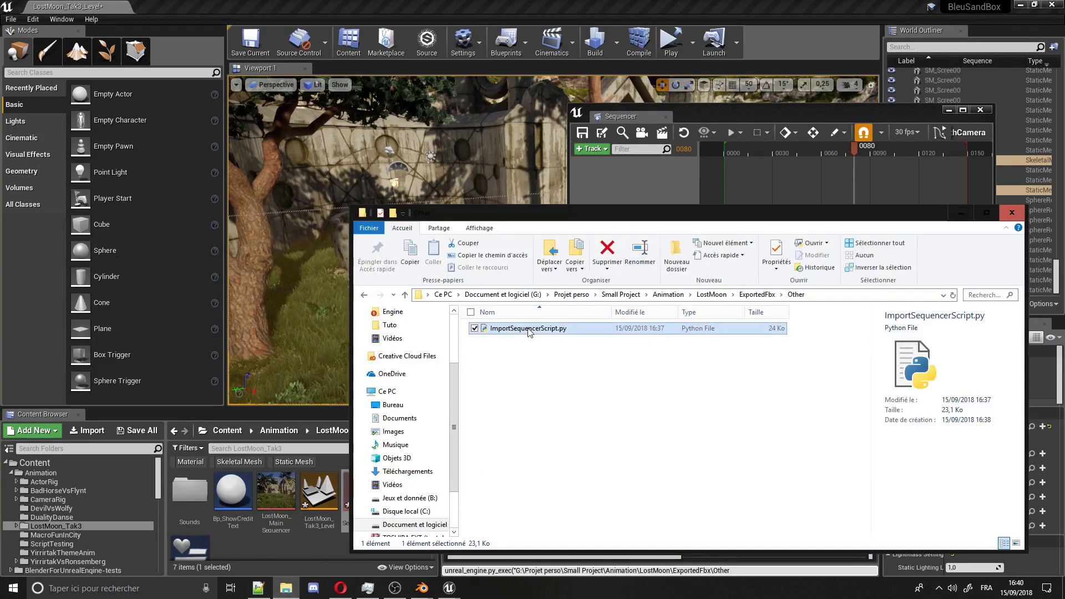
right_click(529, 328)
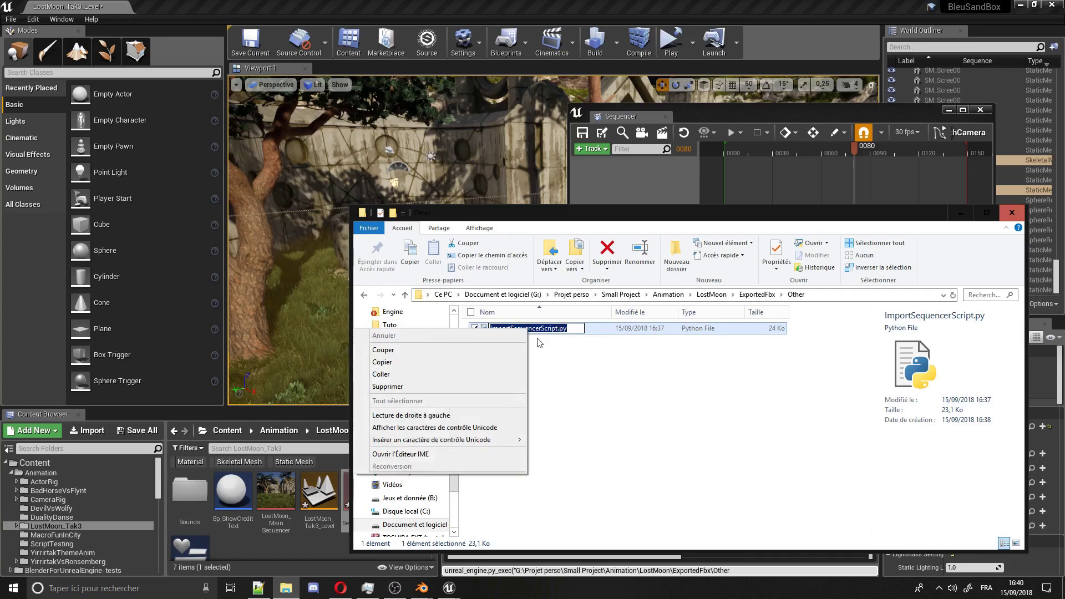
click(405, 363)
drag(714, 570, 733, 570)
text(\)
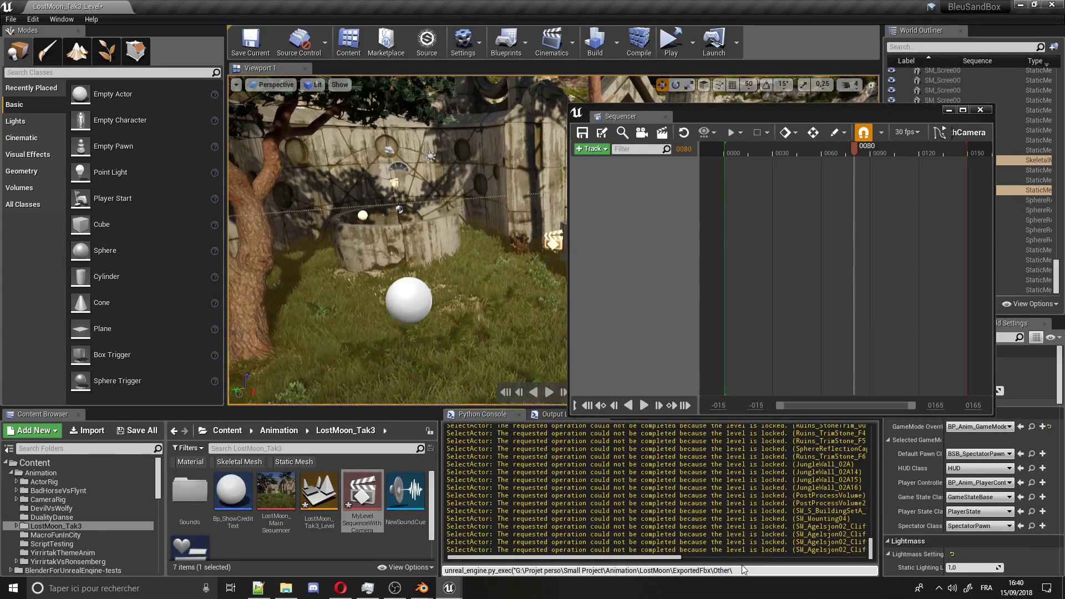
text(ImportSequencerScript.py)
text(r)
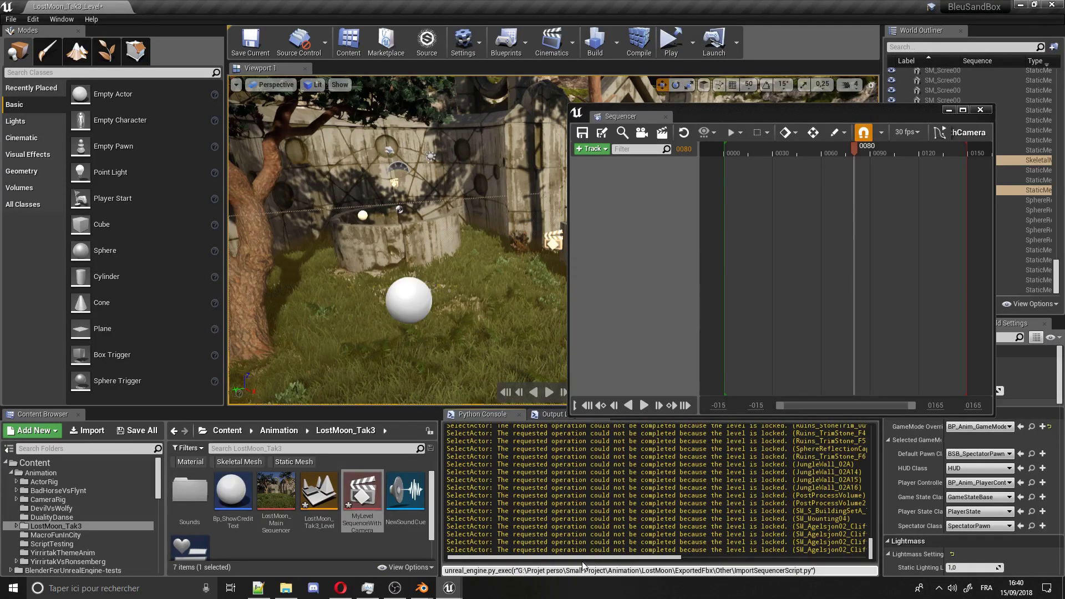
key(Return)
- Maximize the Sequencer to scroll through the imported camera tracks, then restore it
drag(730, 123, 615, 198)
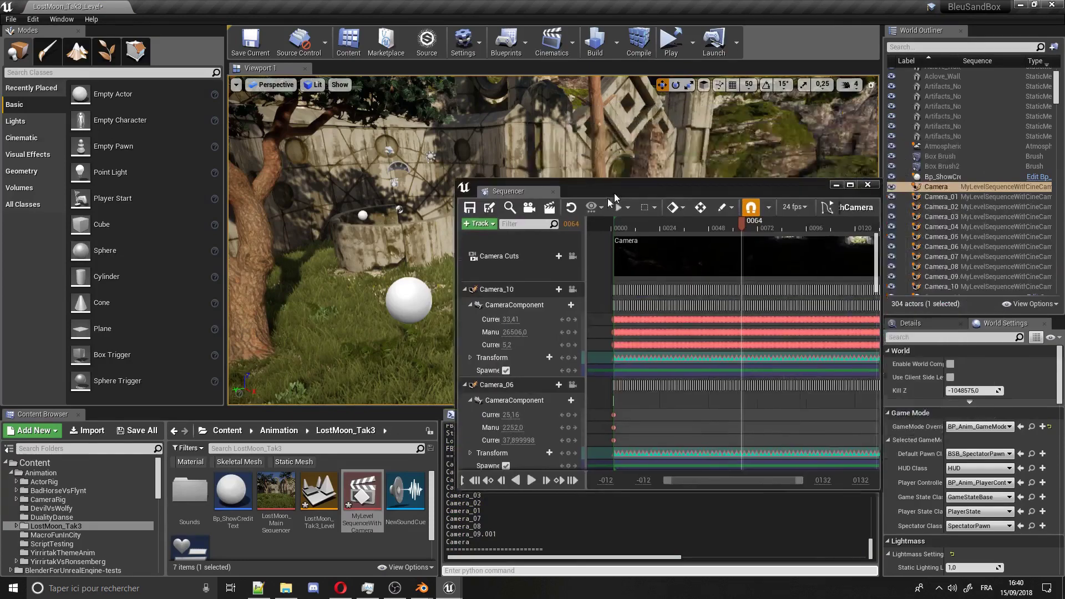
double_click(614, 198)
scroll(191, 119, down, 5)
scroll(204, 197, down, 5)
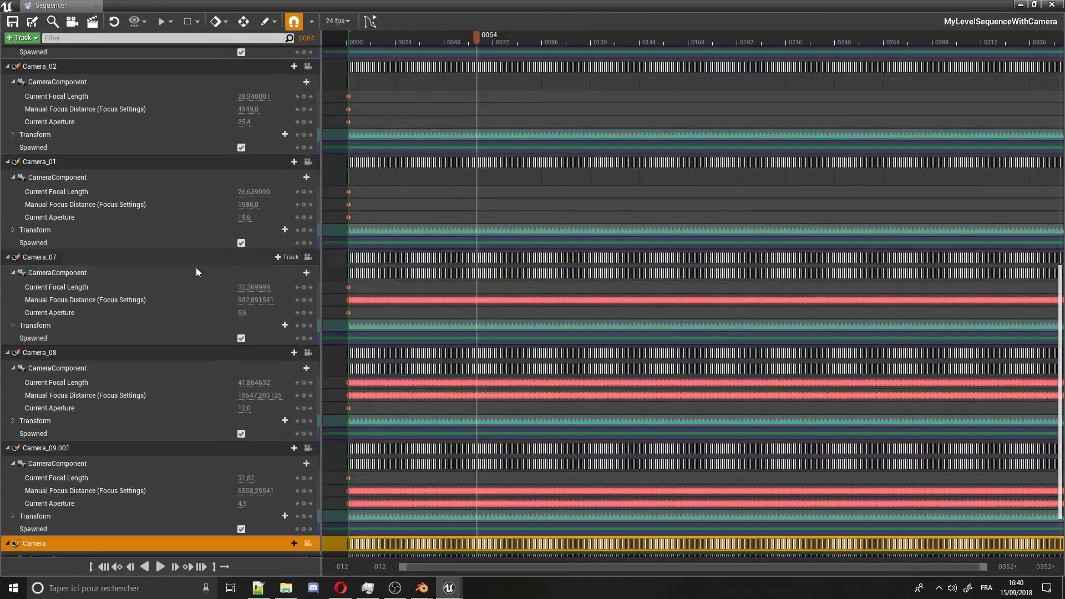
scroll(205, 272, down, 2)
scroll(943, 254, up, 5)
scroll(735, 166, up, 4)
scroll(577, 221, up, 5)
double_click(577, 5)
- Scrub the playhead across the Camera Cuts shots, from frame 39 to 1137 and back to 673
click(567, 243)
drag(546, 245, 698, 243)
drag(693, 204, 585, 224)
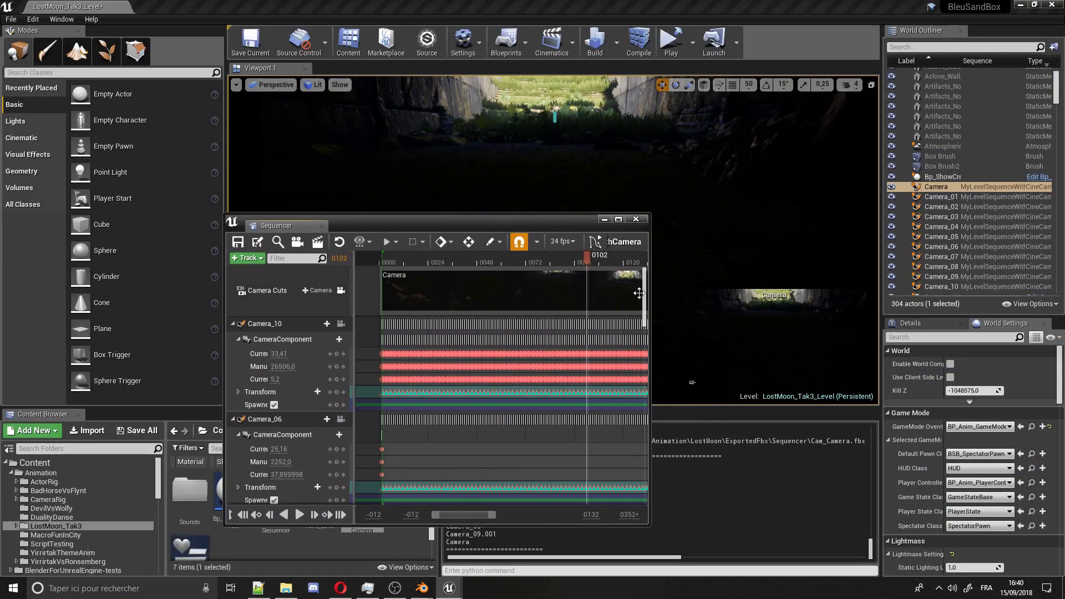
drag(648, 295, 894, 323)
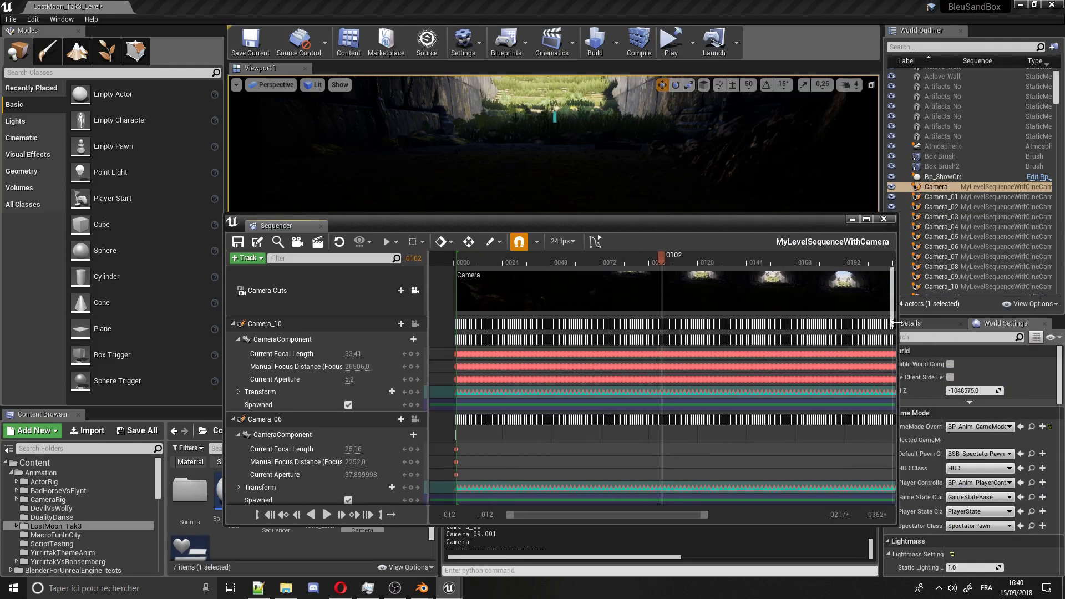
ctrl+scroll(496, 311, down, 3)
ctrl+scroll(496, 310, down, 3)
ctrl+scroll(497, 310, down, 4)
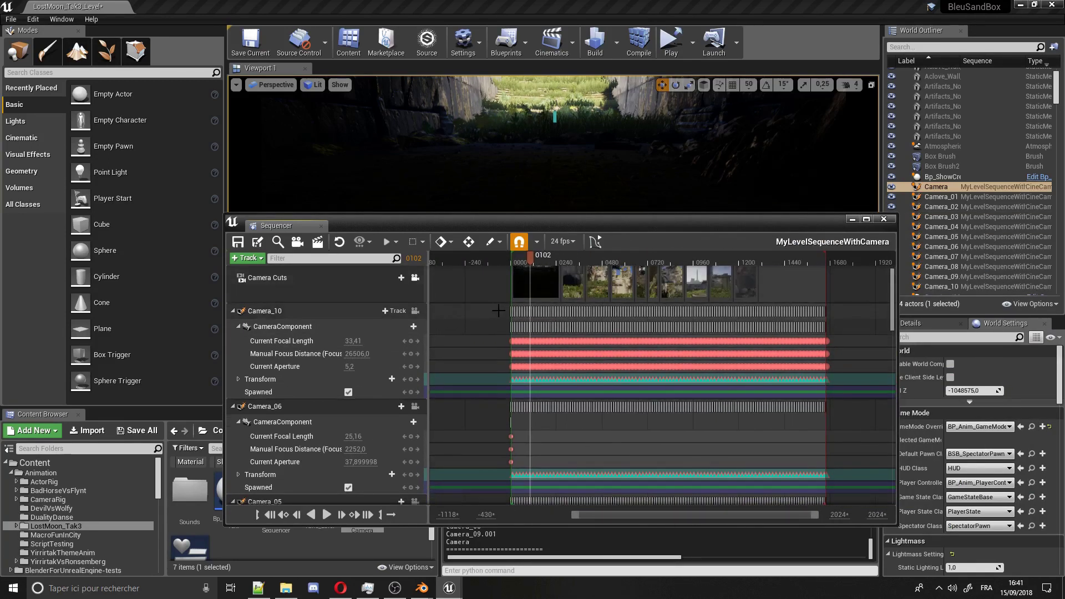
right_drag(497, 311, 474, 310)
drag(511, 257, 586, 258)
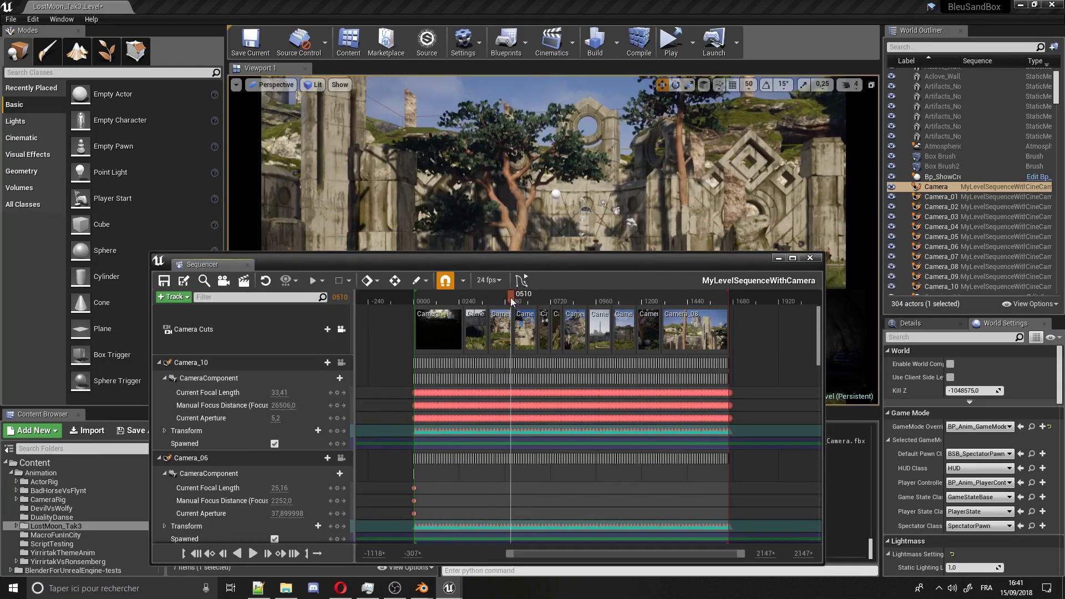
drag(512, 302, 629, 312)
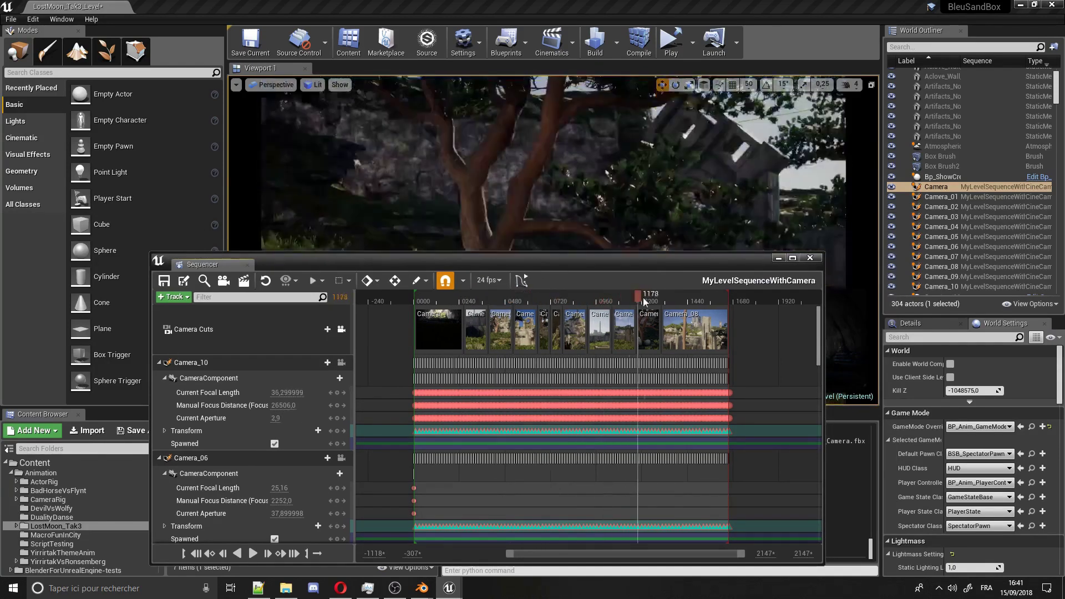
drag(629, 312, 543, 310)
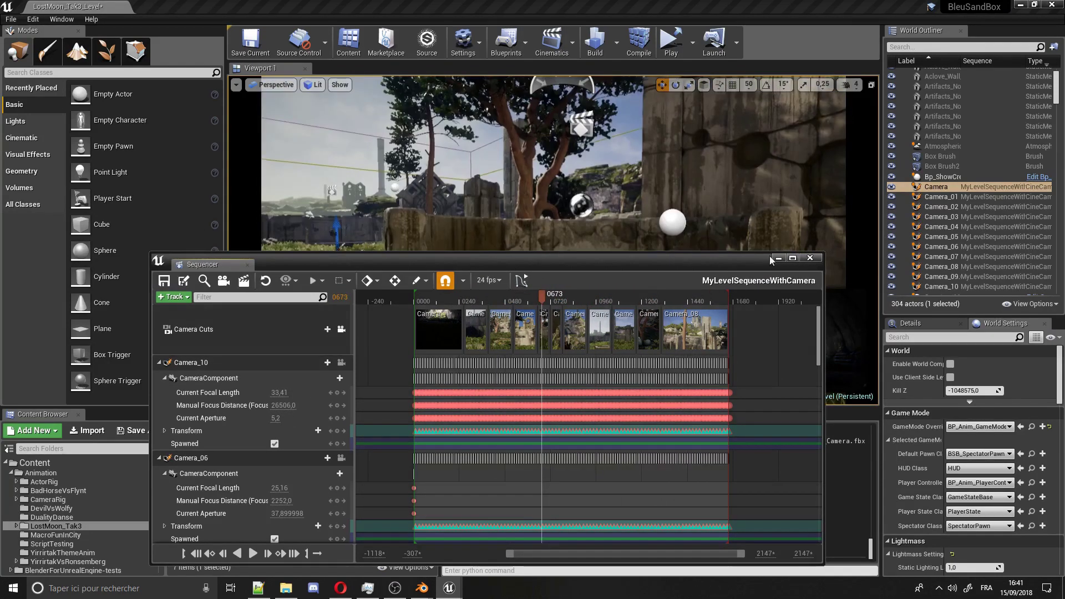
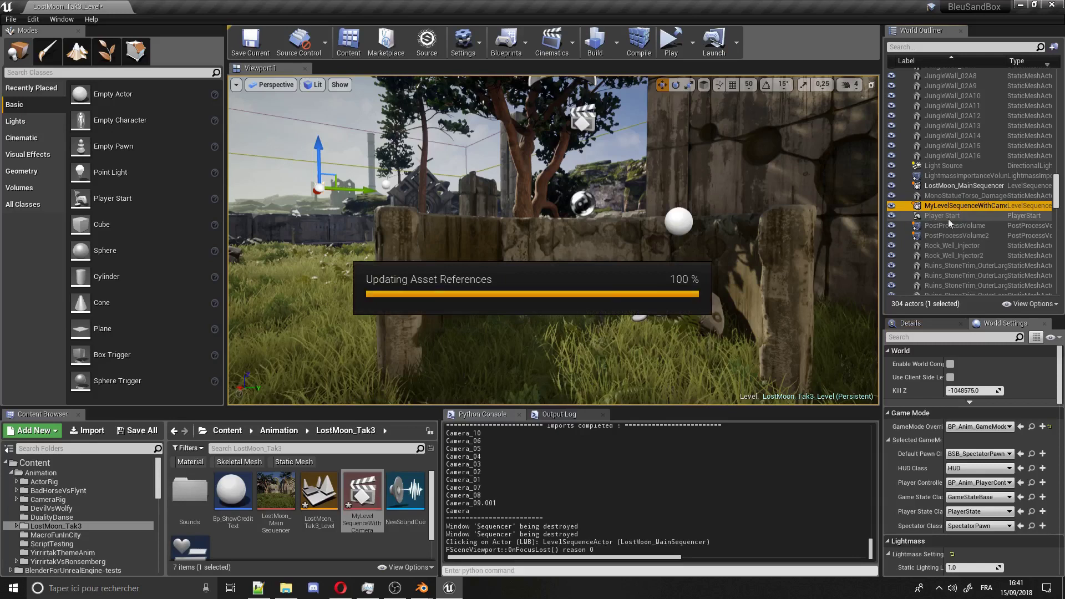
- Select the LostMoon_MainSequencer actor and open the main sequence for editing
click(954, 185)
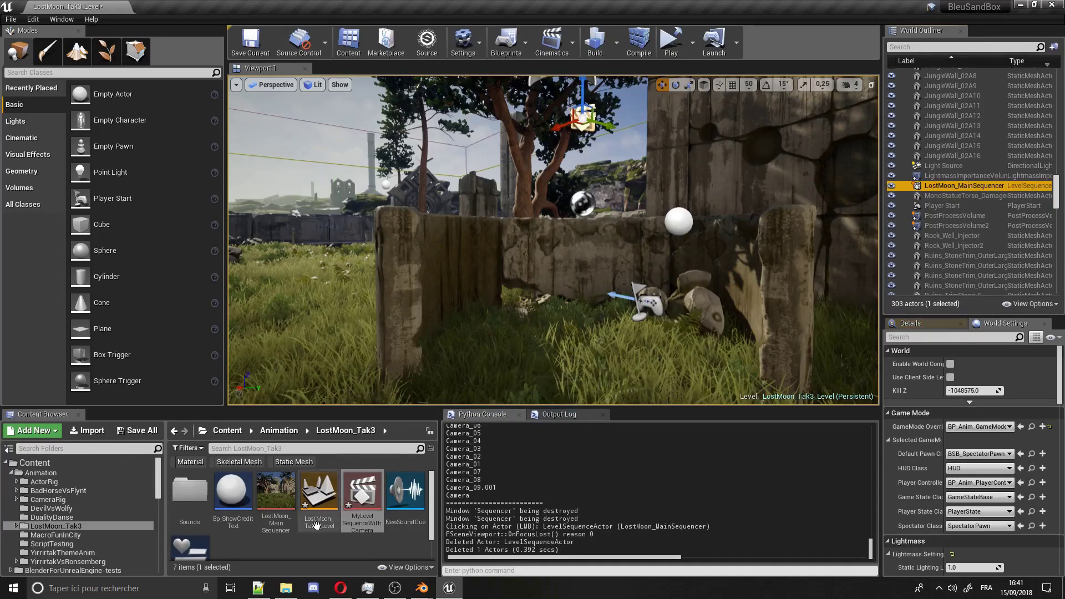
double_click(275, 492)
- Place MyLevelSequenceWithCamera on the Shots track at frame 0000, reposition the Sequencer, and start playback
drag(571, 268, 740, 96)
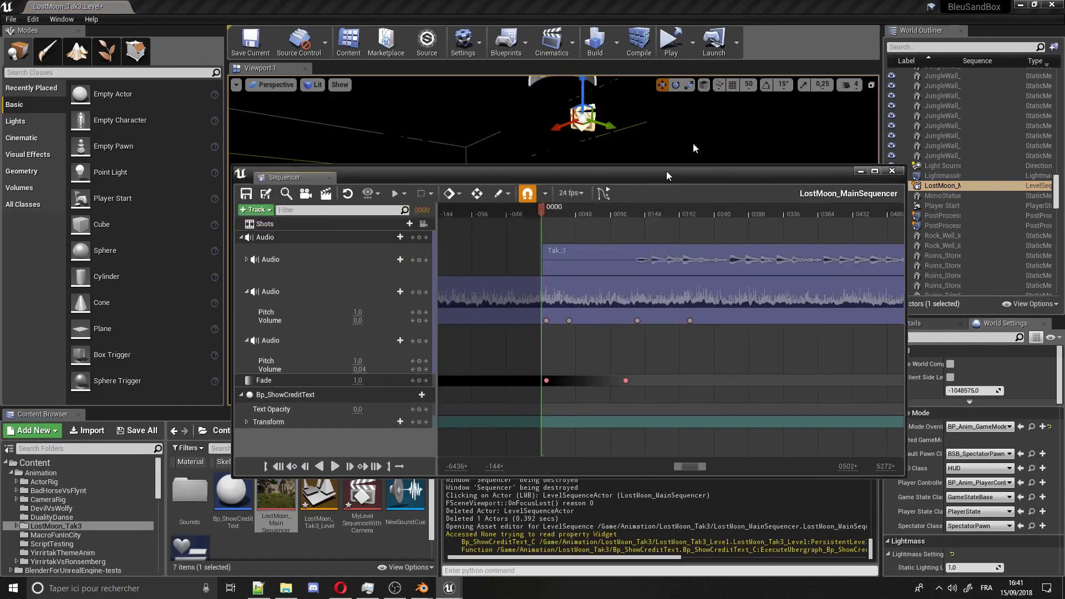
mouse_move(362, 497)
mouse_down()
mouse_move(677, 171)
mouse_move(650, 140)
mouse_up()
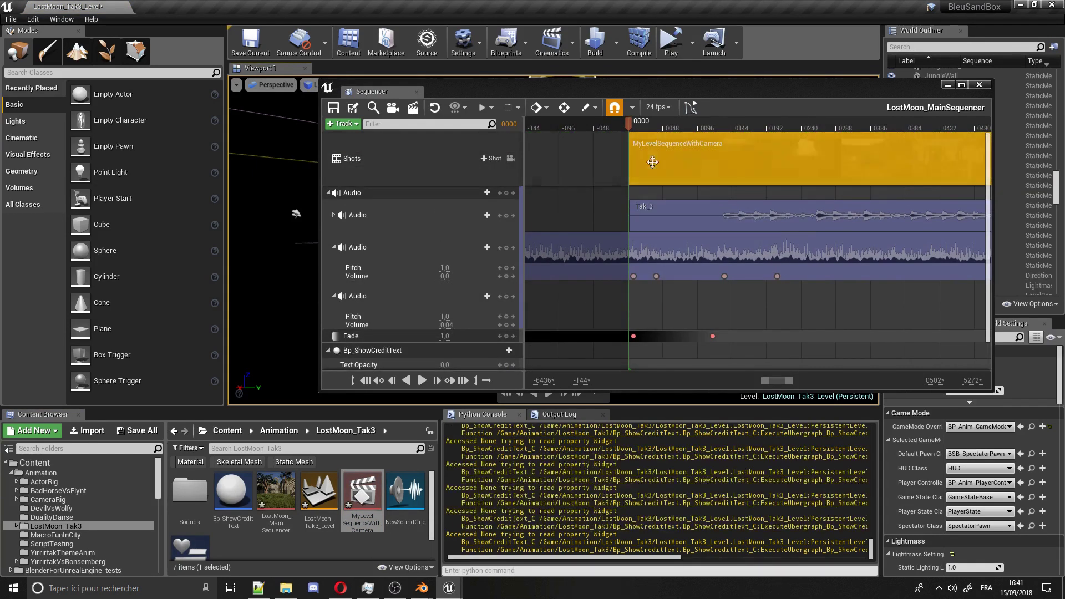
click(632, 108)
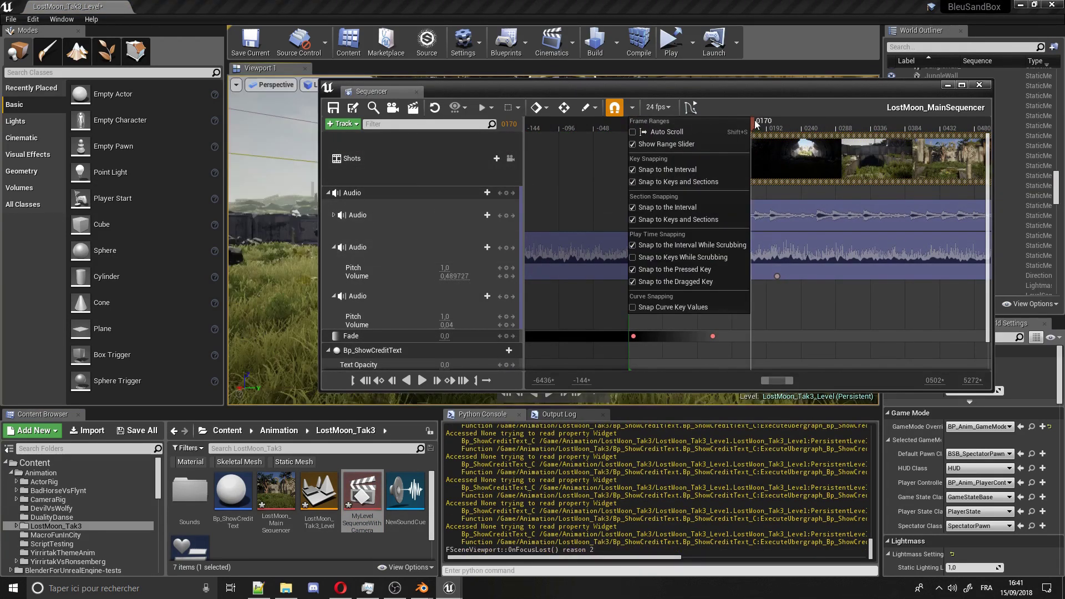
click(827, 126)
drag(819, 103, 603, 298)
key(space)
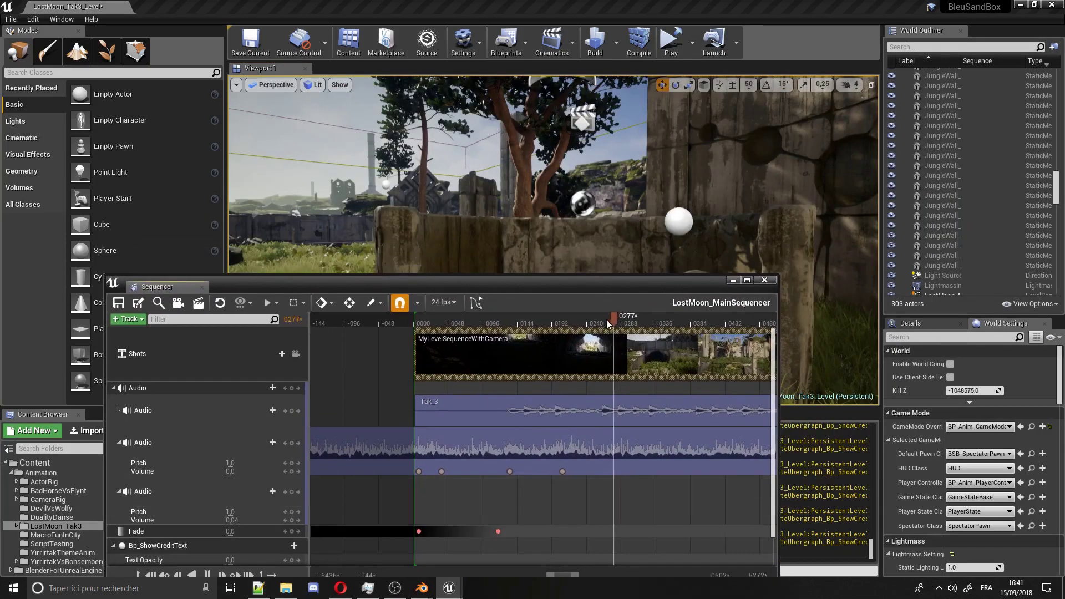
- Scrub the camera shot to the tunnel view at 0239, then close the Sequencer
ctrl+scroll(603, 402, down, 2)
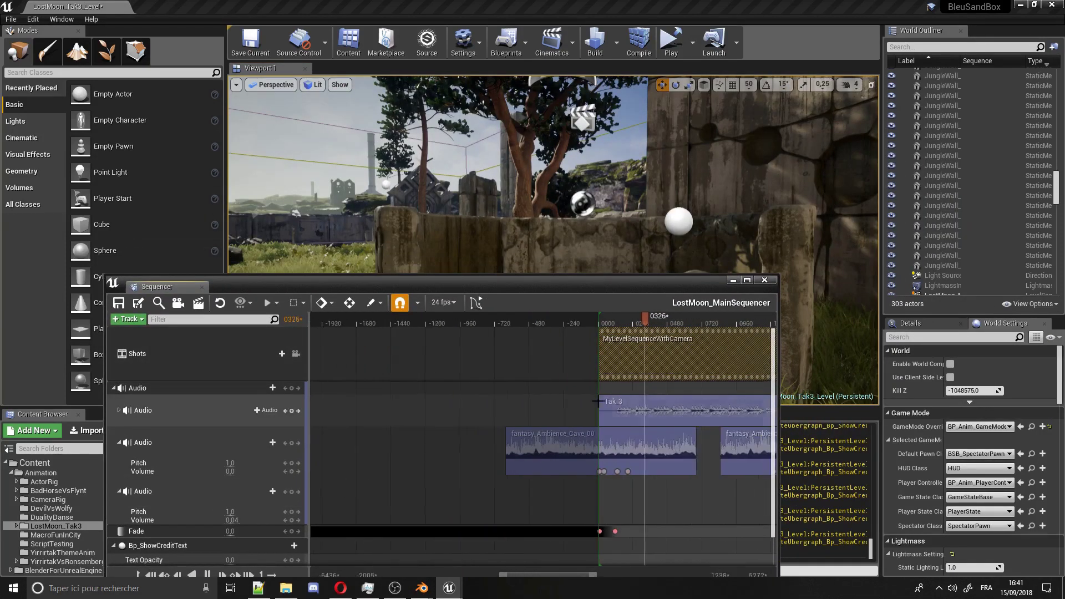
ctrl+scroll(603, 402, down, 2)
ctrl+scroll(603, 402, down, 2)
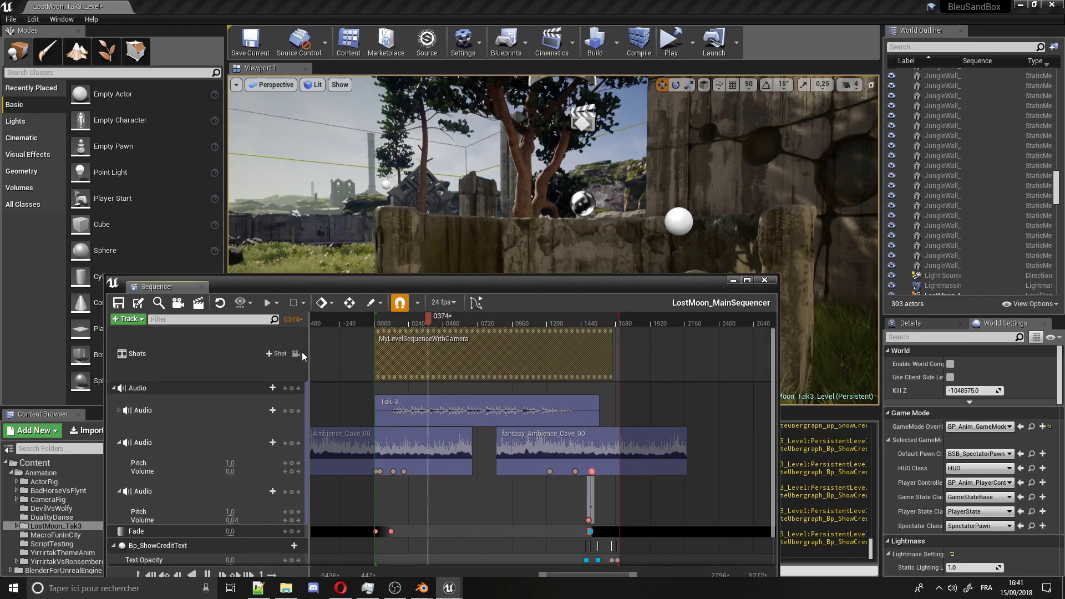
mouse_move(475, 323)
mouse_down()
mouse_move(572, 325)
mouse_move(409, 324)
mouse_up()
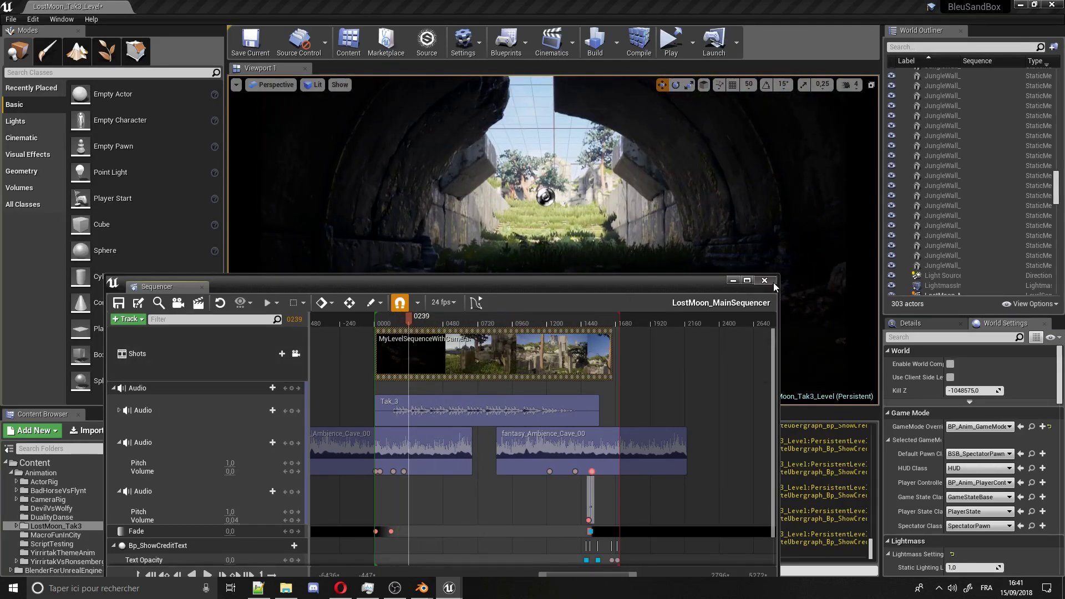
click(768, 281)
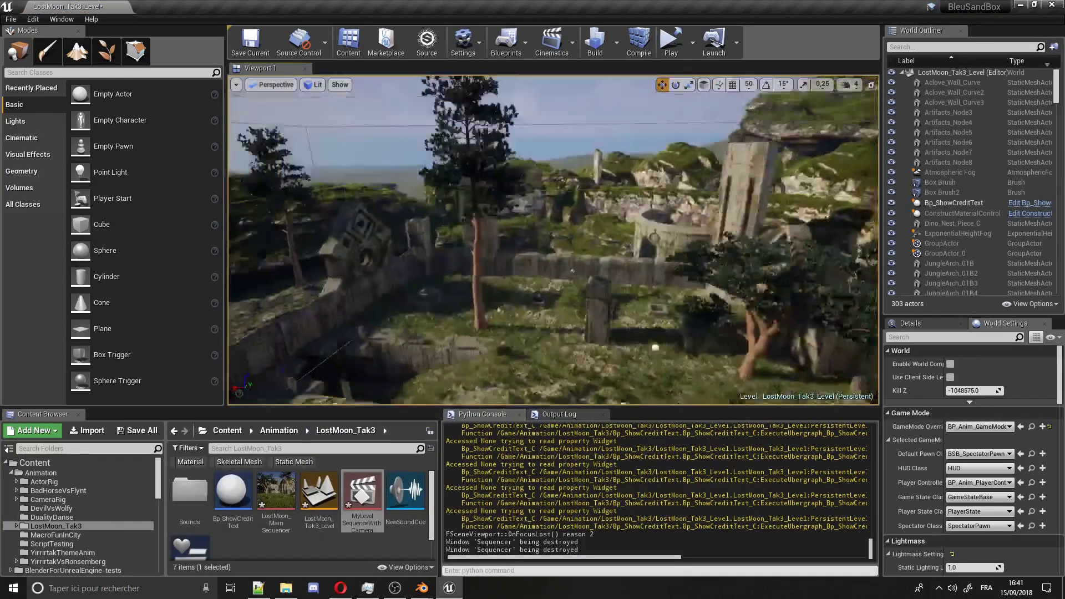